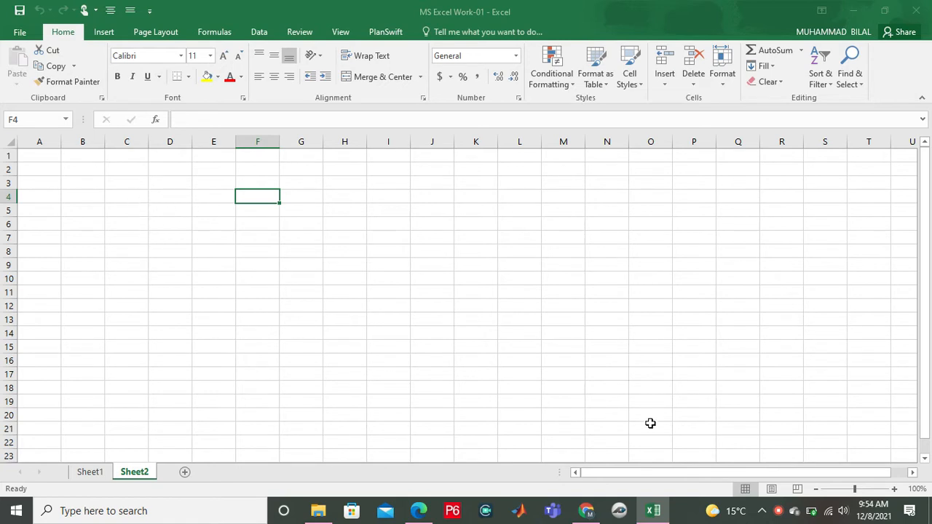
right_click(777, 510)
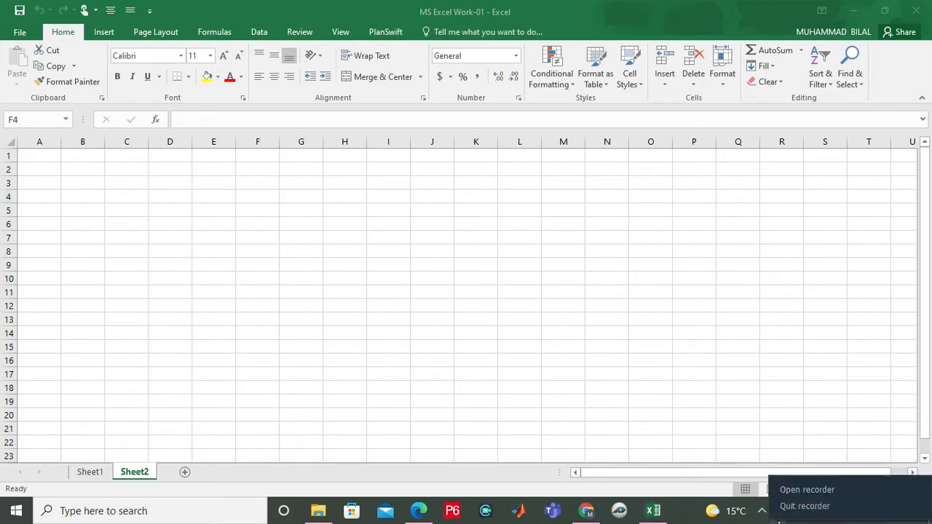
left_click(784, 490)
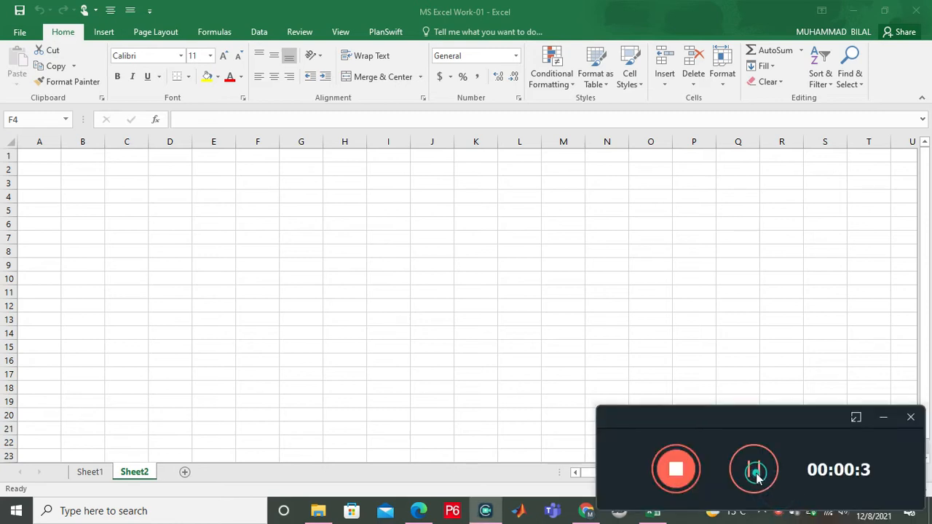
left_click(756, 472)
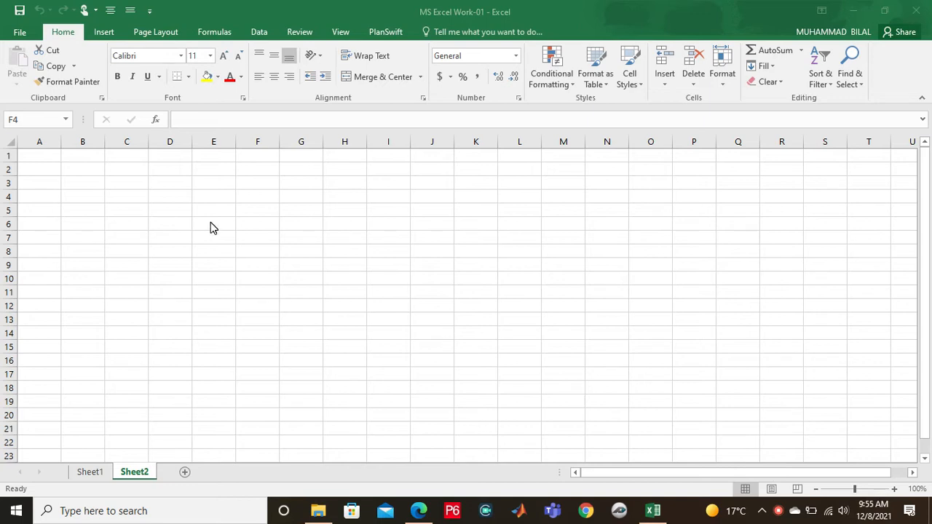
Enter the column heading "Roll no" in cell C4 of Sheet2
left_click(155, 195)
left_click(131, 195)
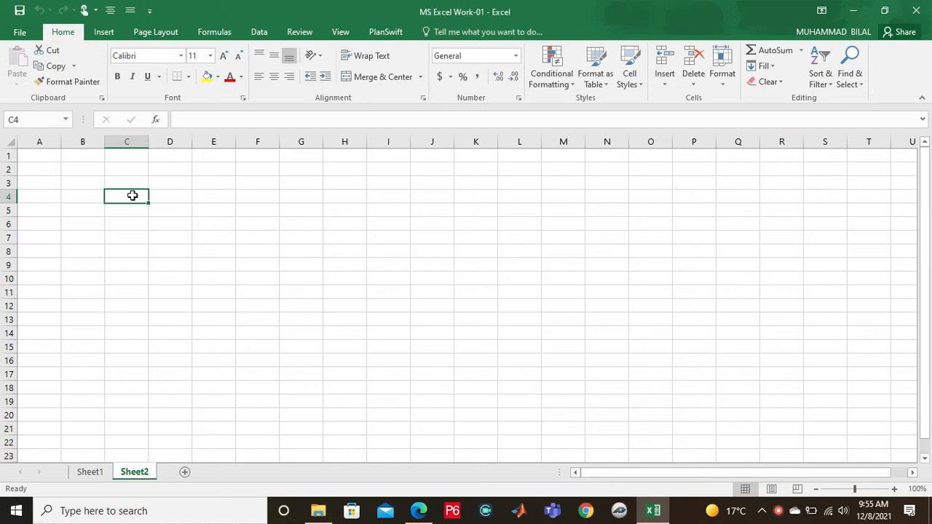
type("Roll no")
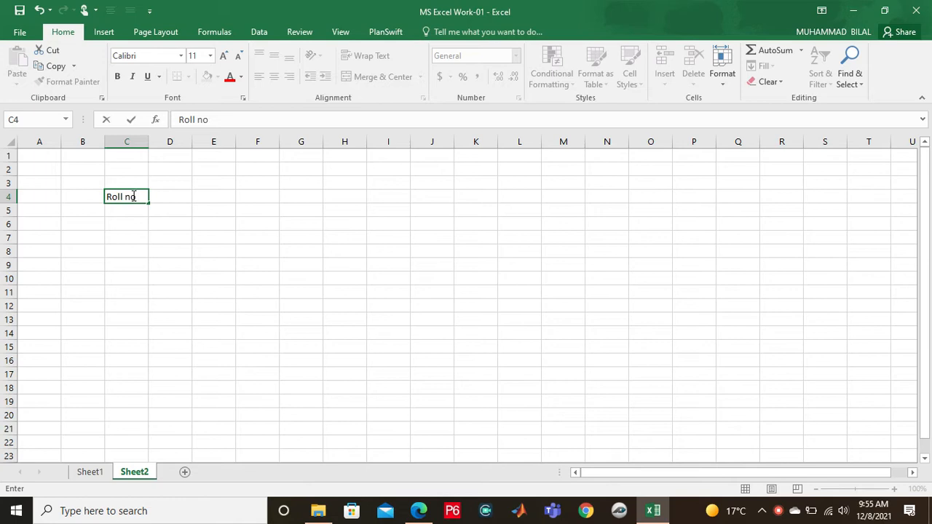
key("Return")
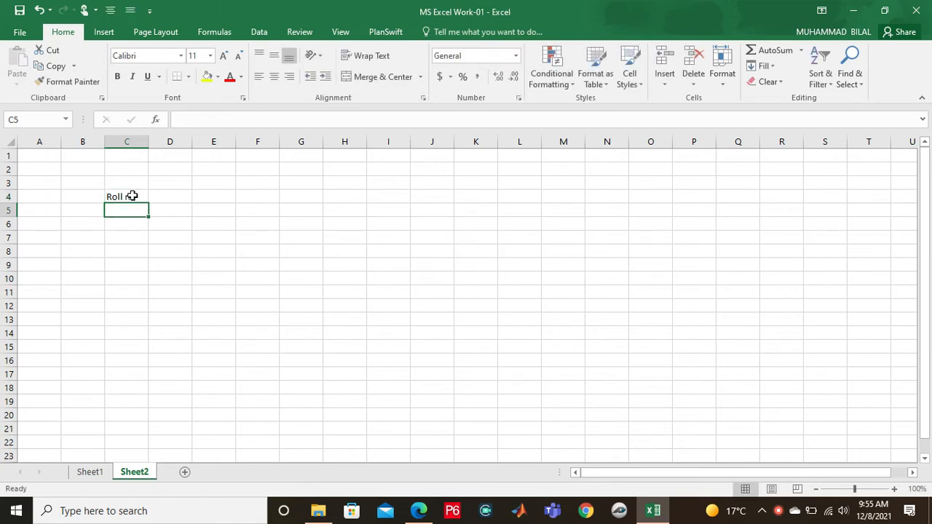
Fill cells C5 to C14 under the Roll no heading with the numbers 1 through 10, one per row
type("1")
key("Return")
type("2")
key("Return")
type("3")
key("Return")
key("Return")
key("Up")
type("4")
key("Return")
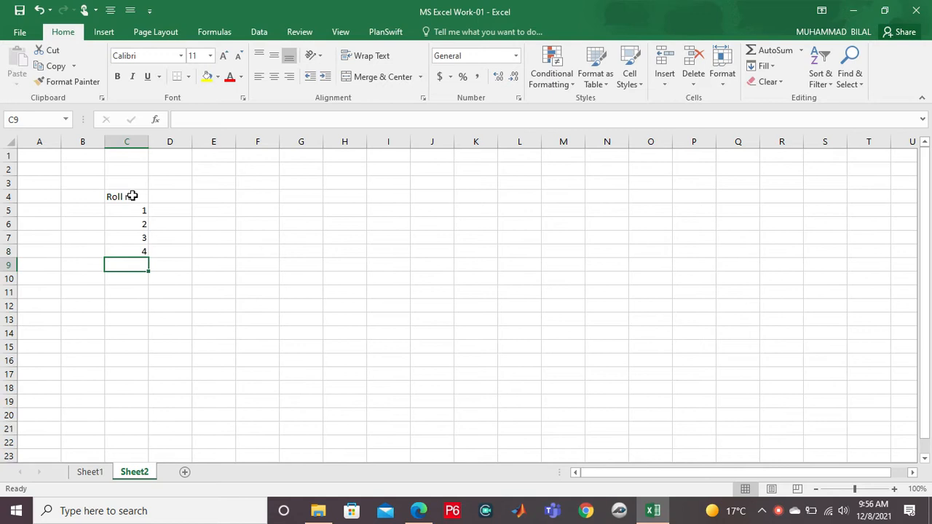
type("5")
key("Return")
type("6")
key("Return")
type("7")
key("Return")
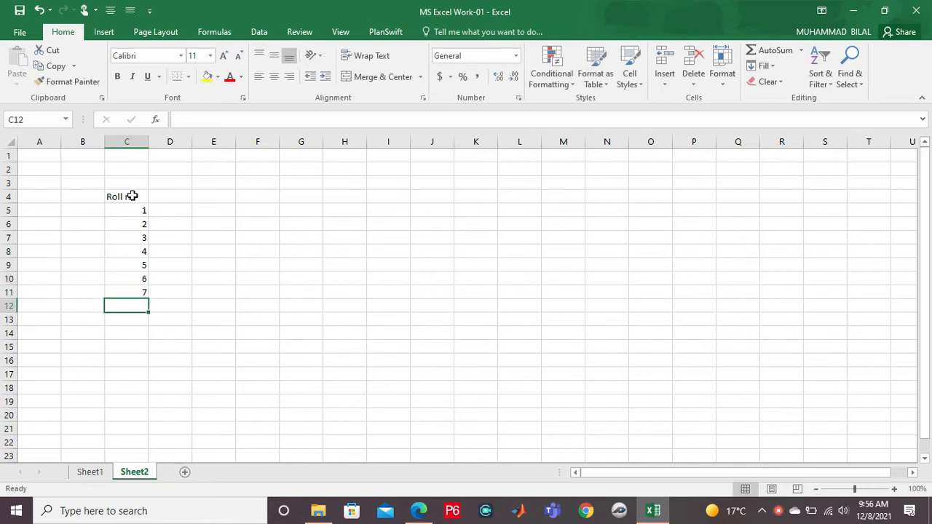
type("8")
key("Return")
type("9")
key("Return")
type("10")
key("Return")
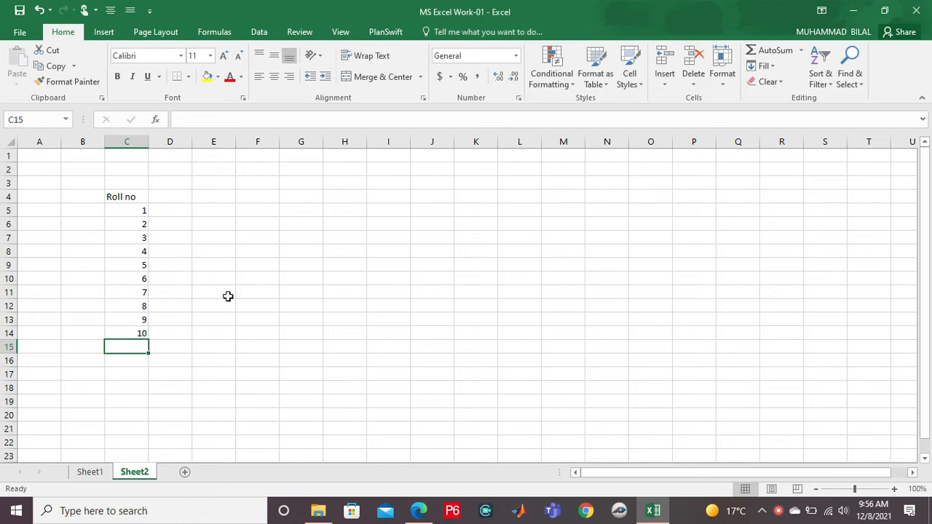
right_click(776, 512)
left_click(277, 326)
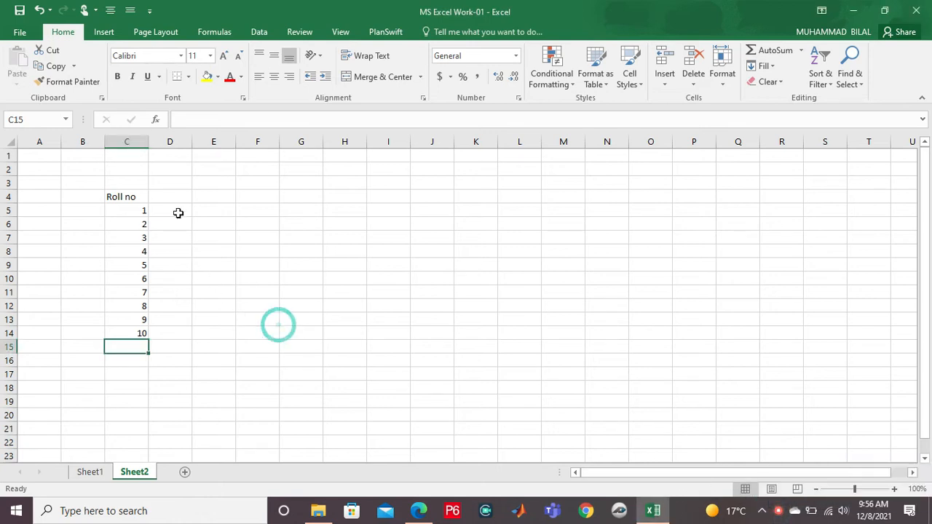
Enter the heading "Subjects" in cell D4, beside the Roll no heading, and leave D5 empty
left_click(158, 197)
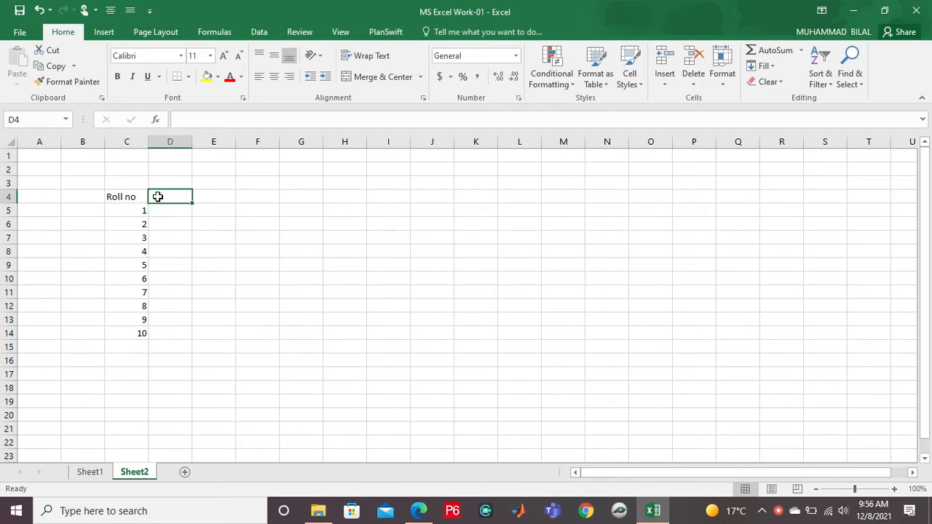
type("Su")
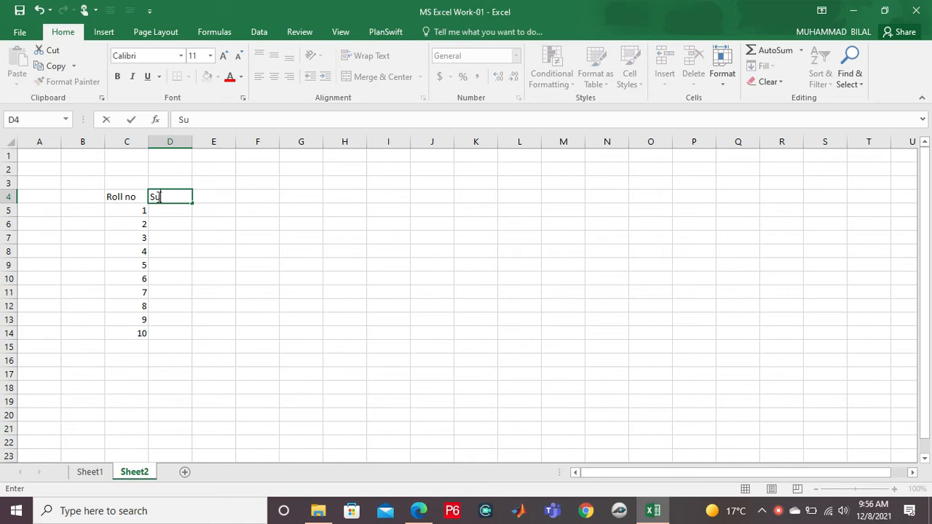
type("bjects")
key("Return")
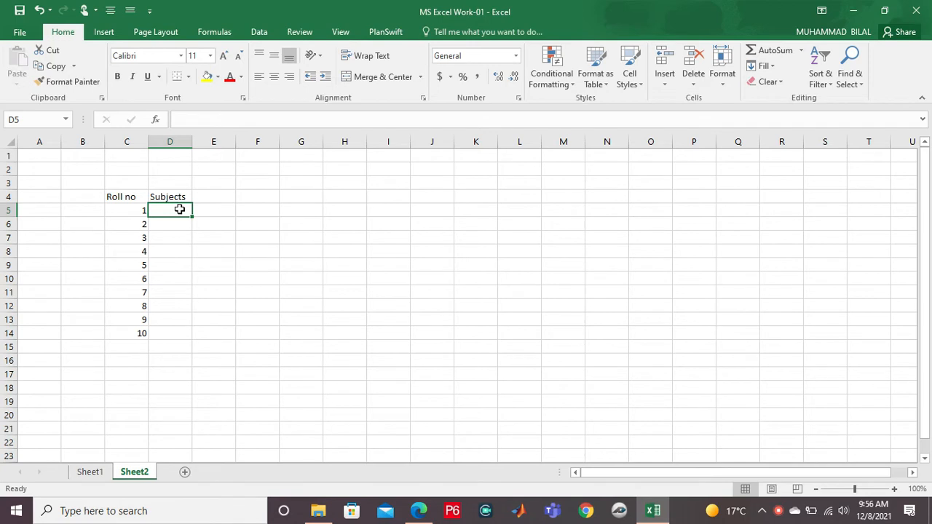
type("en")
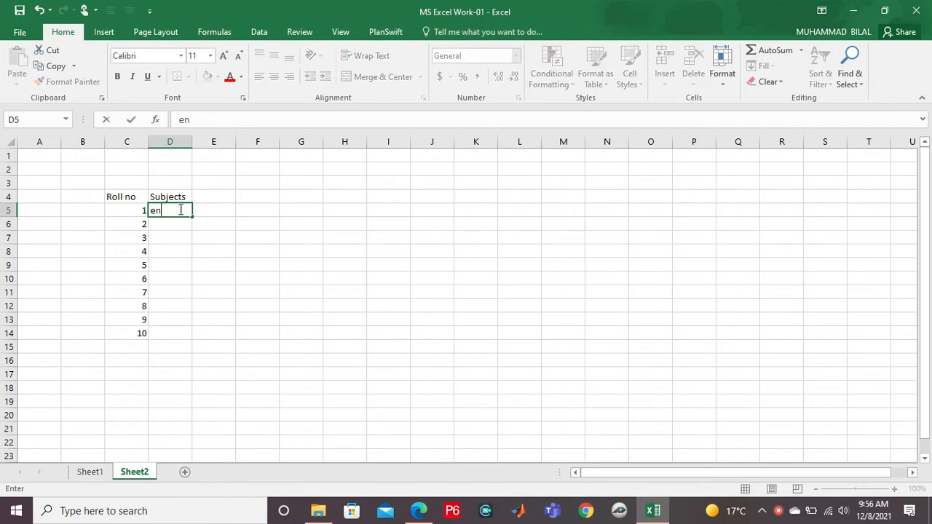
key("BackSpace")
key("BackSpace")
left_click(762, 510)
right_click(778, 511)
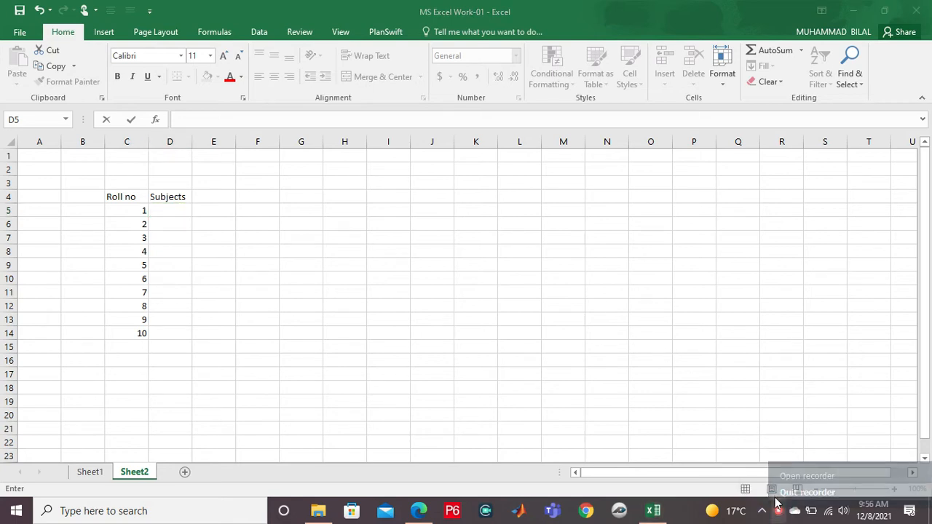
left_click(783, 475)
left_click(757, 468)
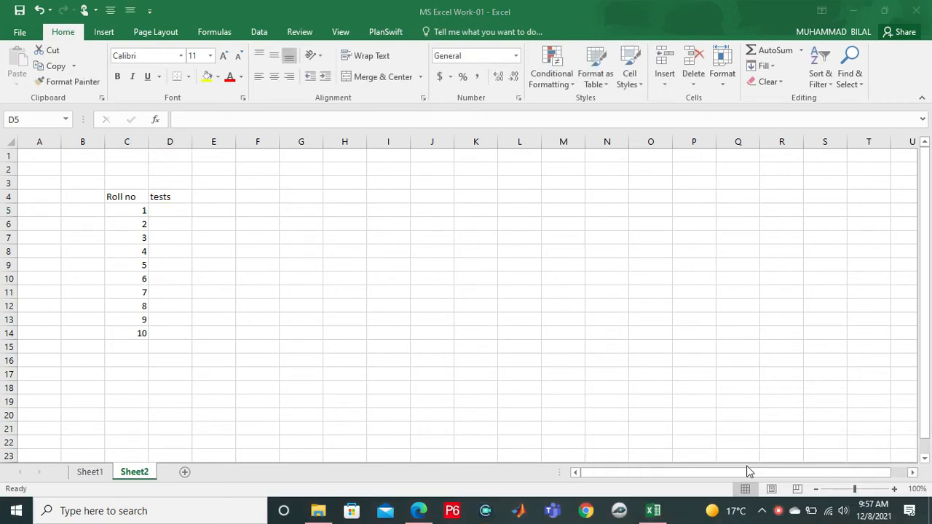
Replace the heading in cell D4 with "marks obtained"
left_click(173, 196)
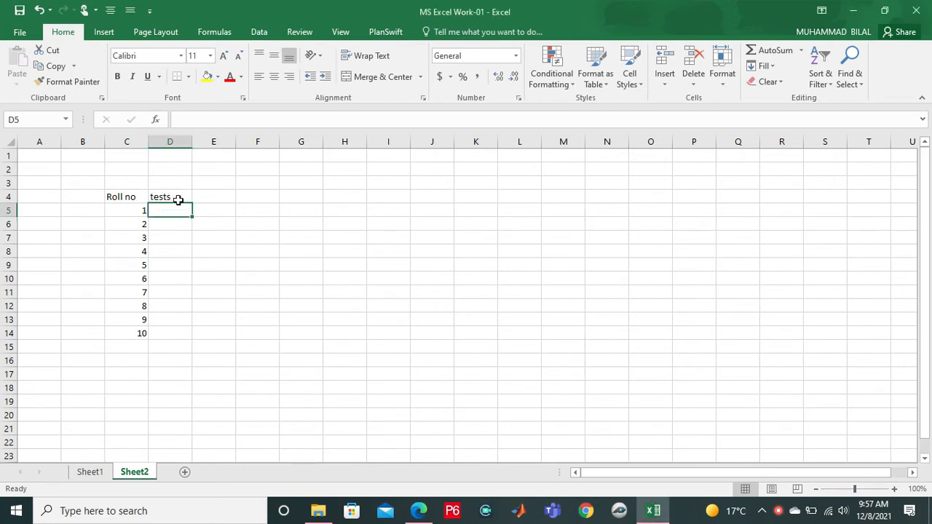
left_click(177, 199)
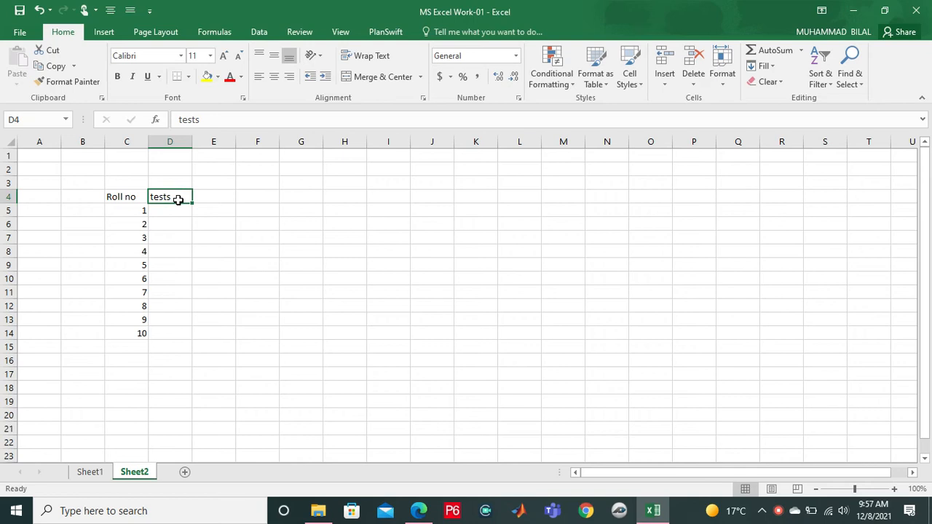
left_click(206, 122)
type("mat")
key("BackSpace")
key("BackSpace")
key("BackSpace")
key("BackSpace")
key("BackSpace")
key("BackSpace")
key("BackSpace")
key("BackSpace")
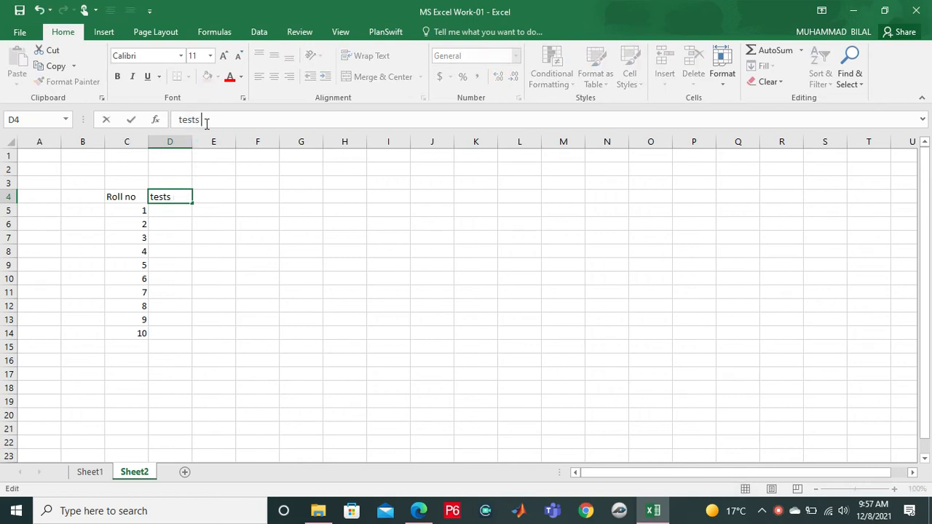
type("marks obtained")
key("Return")
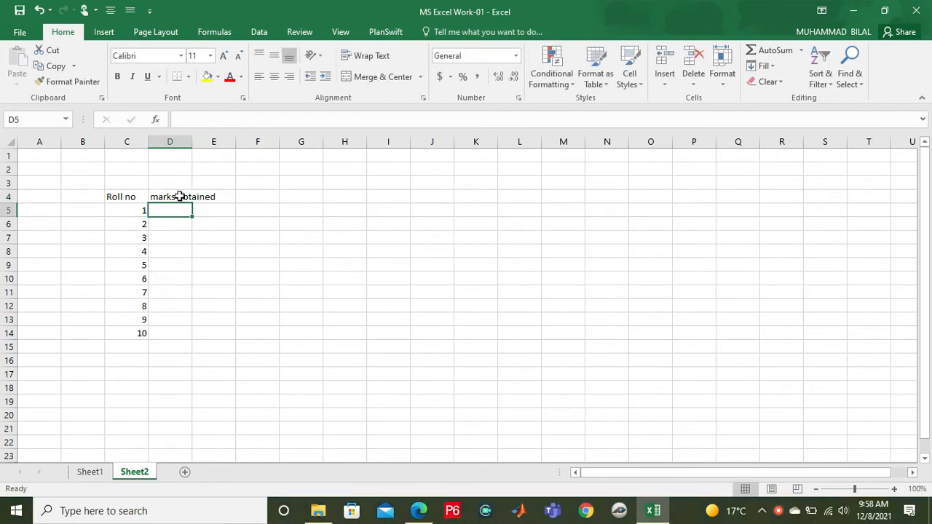
left_click(777, 512)
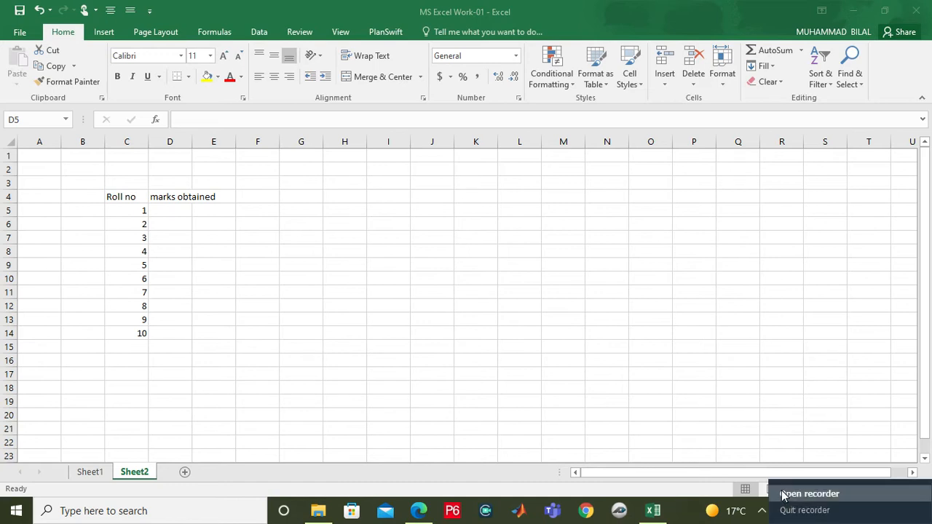
left_click(780, 492)
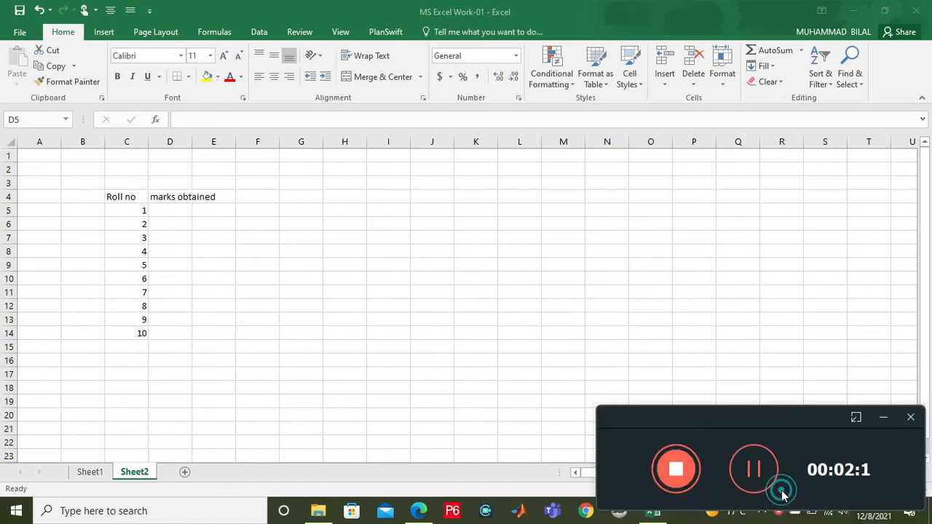
Apply Merge & Center and Wrap Text to the "marks obtained" heading in cell D4
left_click(179, 196)
mouse_move(177, 195)
left_mouse_down()
mouse_move(350, 149)
mouse_move(255, 115)
mouse_move(177, 197)
left_mouse_up()
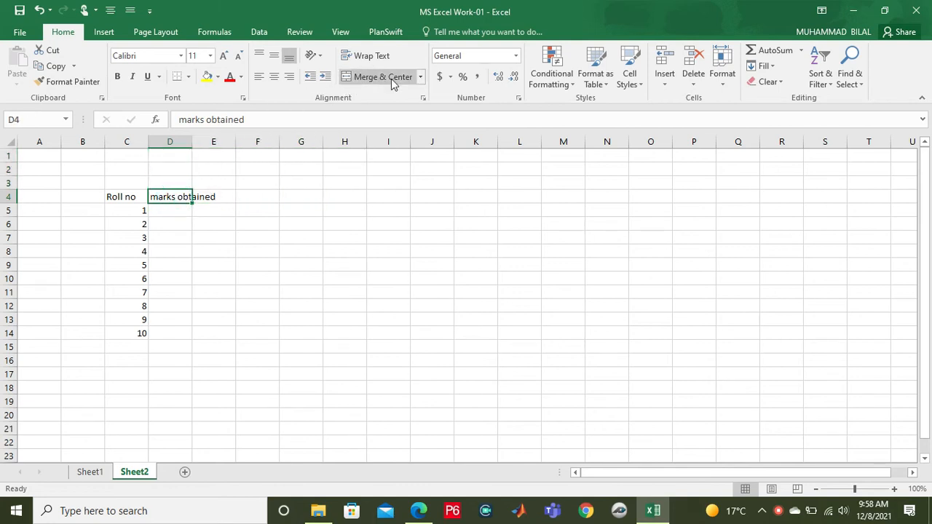
left_click(420, 76)
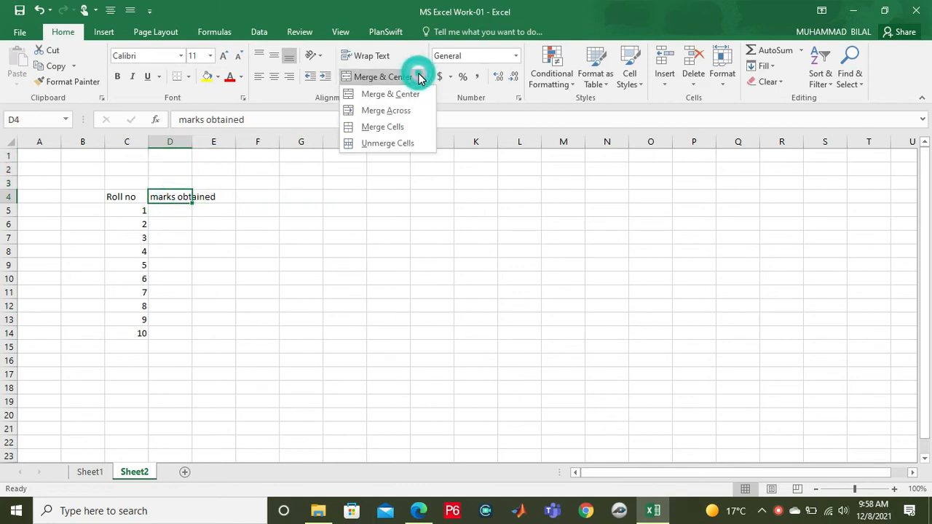
left_click(392, 126)
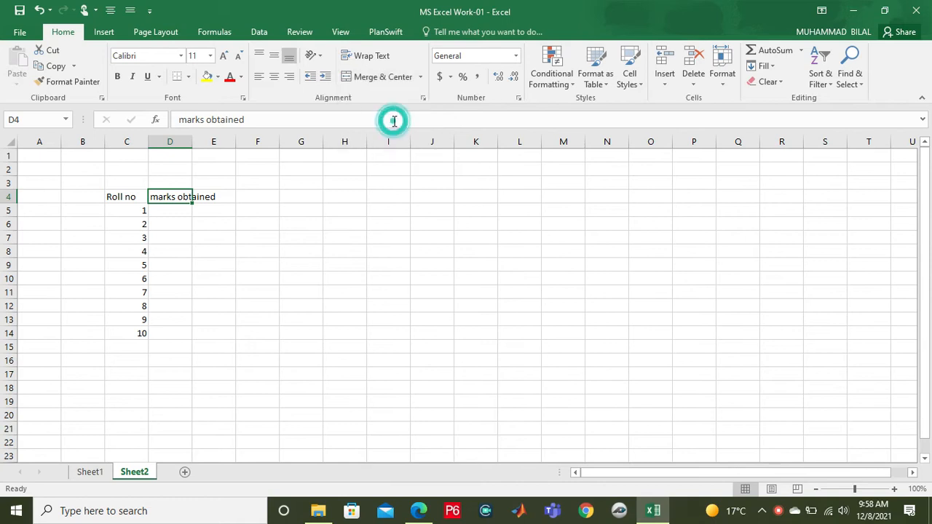
left_click(422, 77)
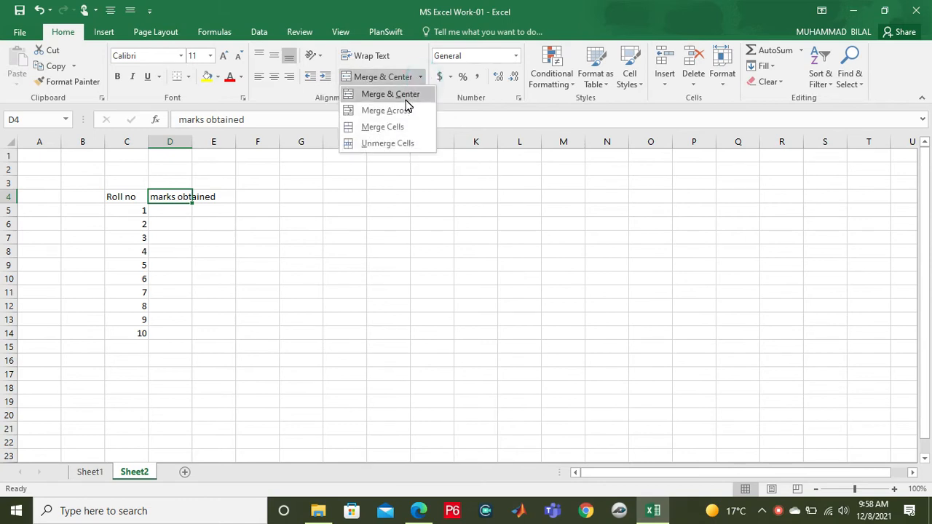
left_click(406, 98)
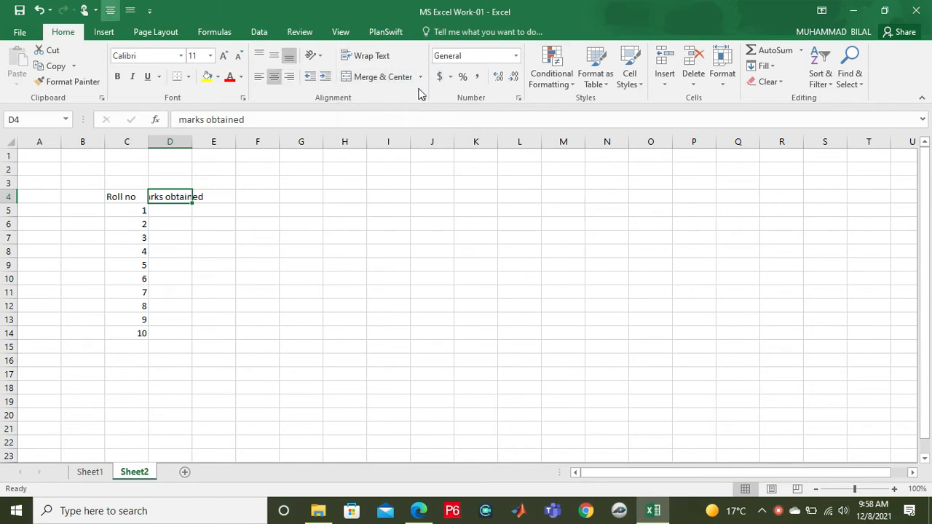
left_click(374, 59)
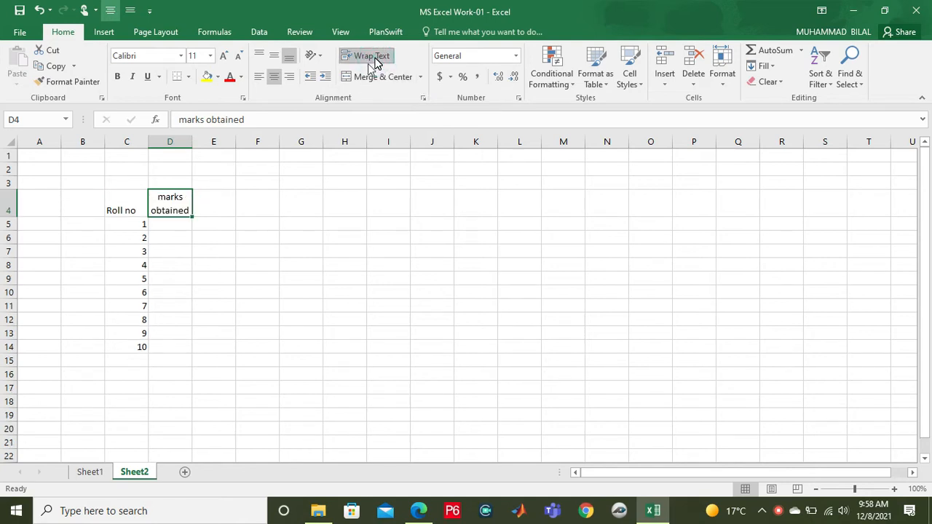
Center the "Roll no" heading in cell C4 both horizontally and vertically
left_click(138, 206)
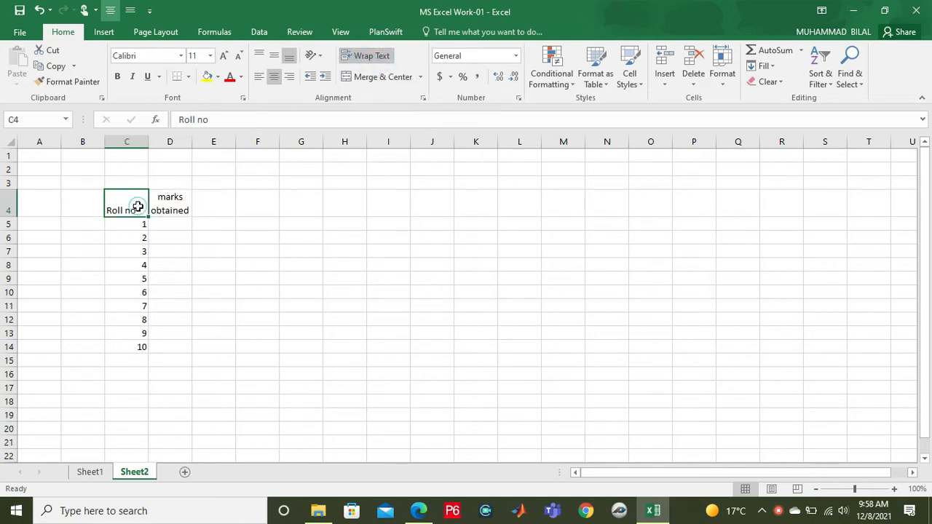
left_click(274, 77)
left_click(274, 56)
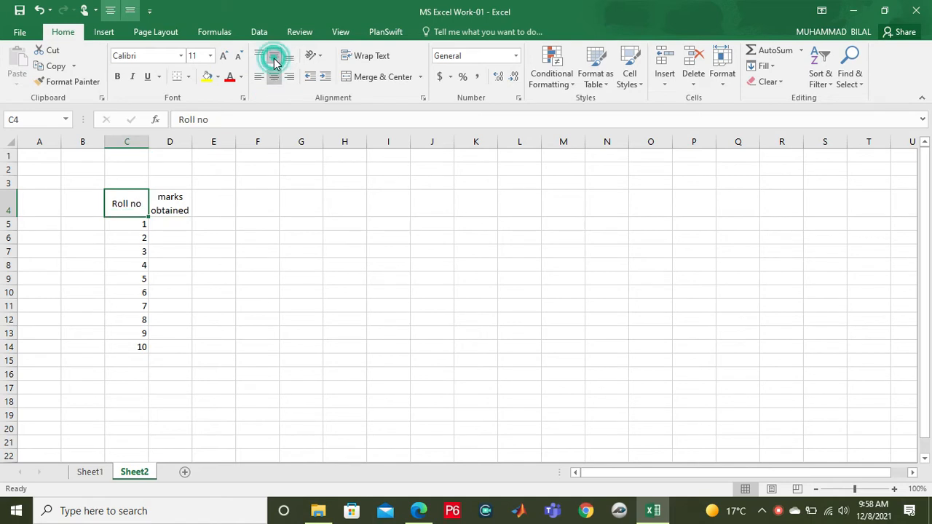
left_click(164, 203)
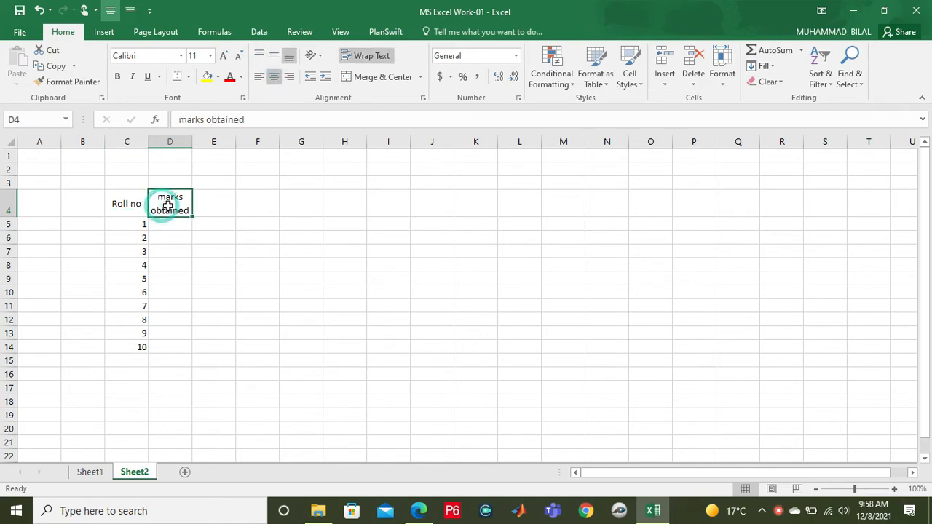
left_click(128, 205)
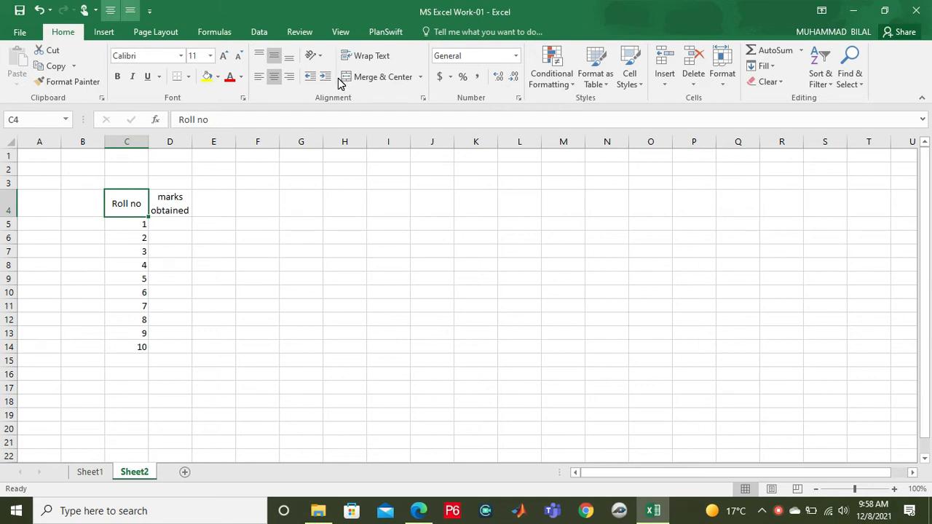
left_click(157, 198)
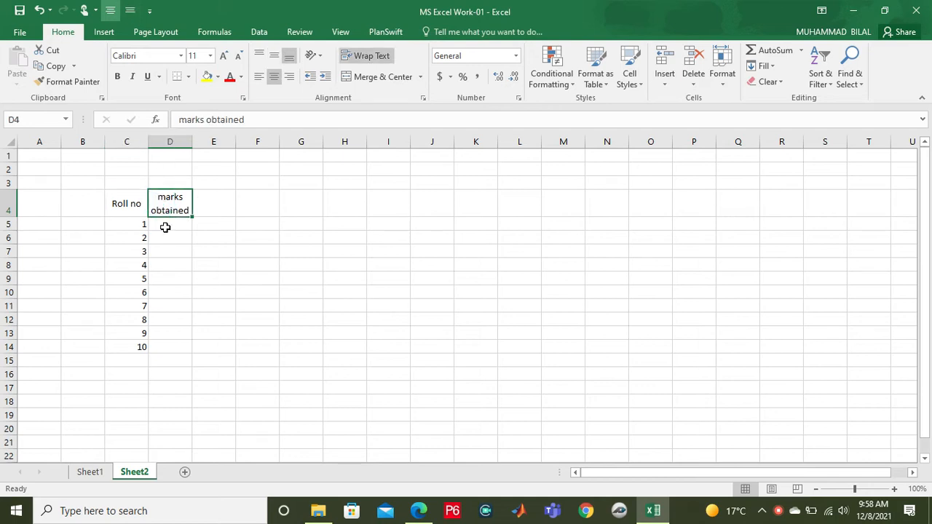
Center the roll numbers in cells C5 to C14 horizontally
left_click(164, 225)
left_click_drag(131, 226, 130, 347)
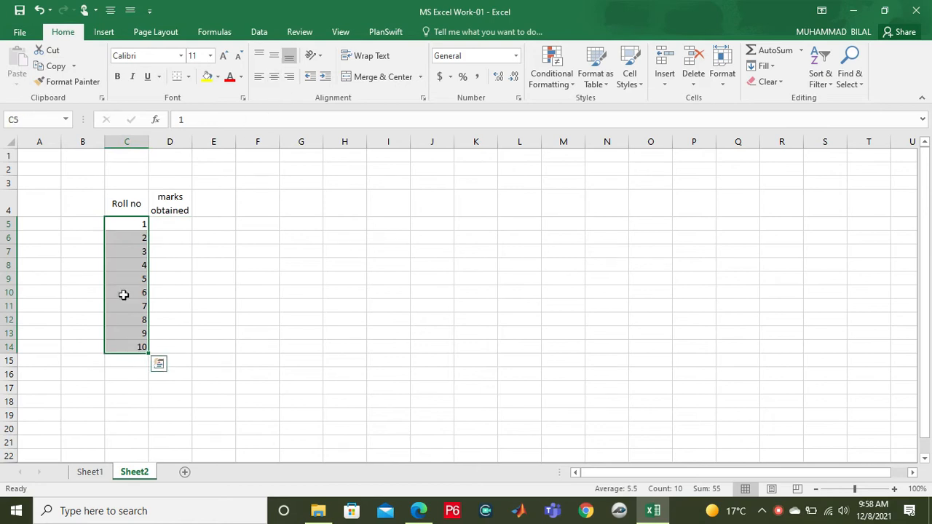
left_click(276, 82)
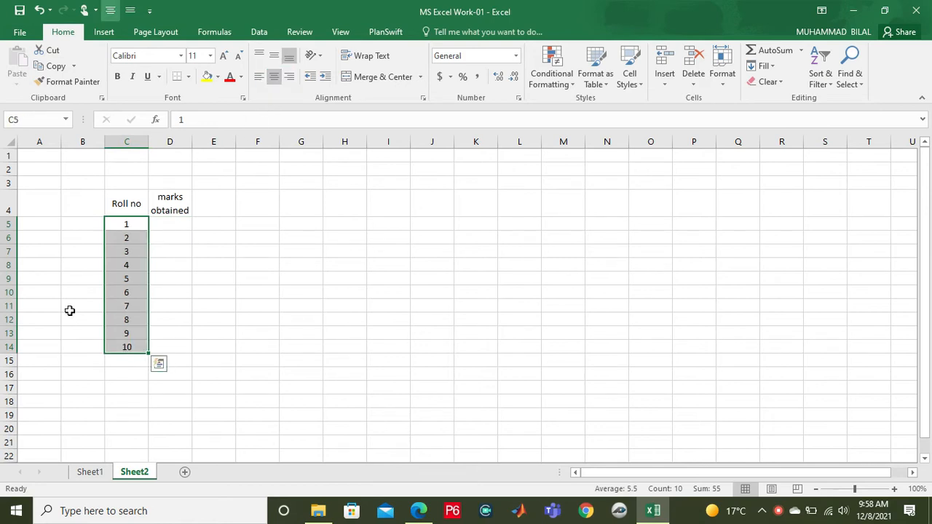
Enter the marks 89, 80, 90 and 100 in cells D5 to D8 for roll numbers 1 to 4
left_click(161, 226)
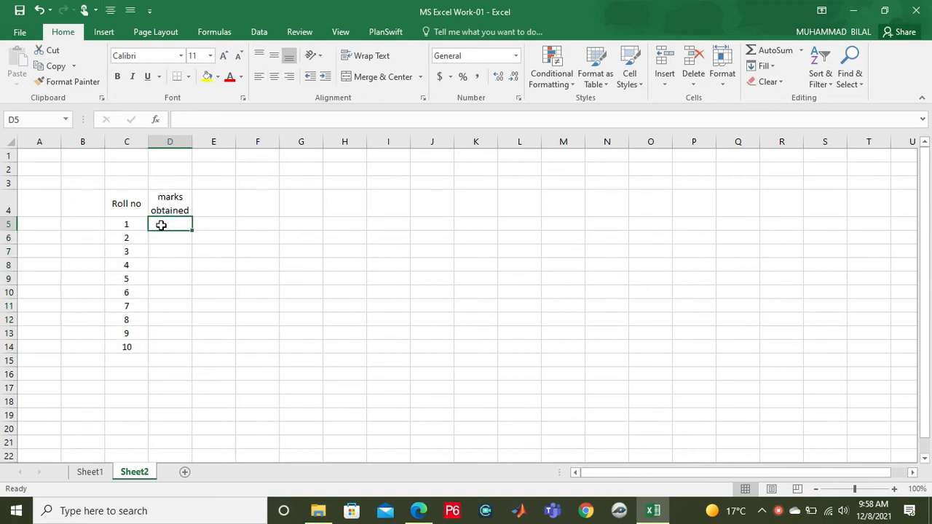
type("6")
key("BackSpace")
type("89")
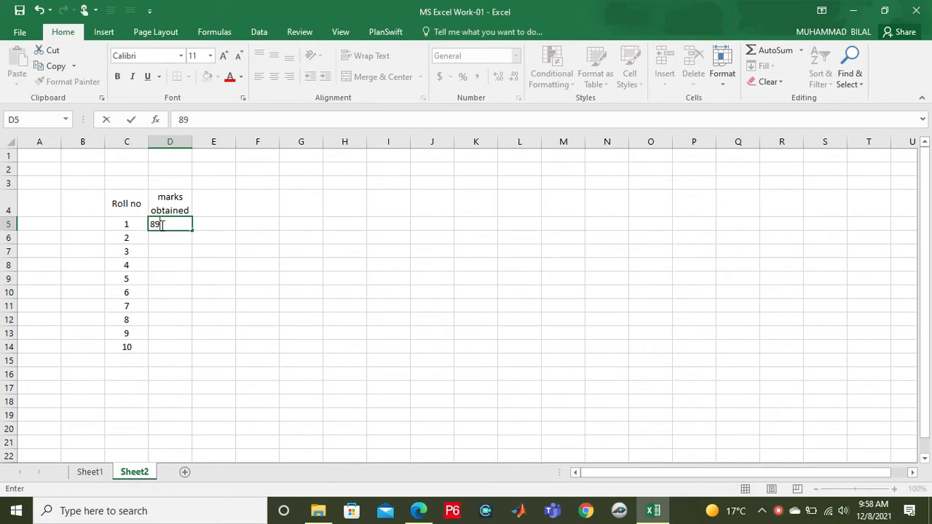
key("Return")
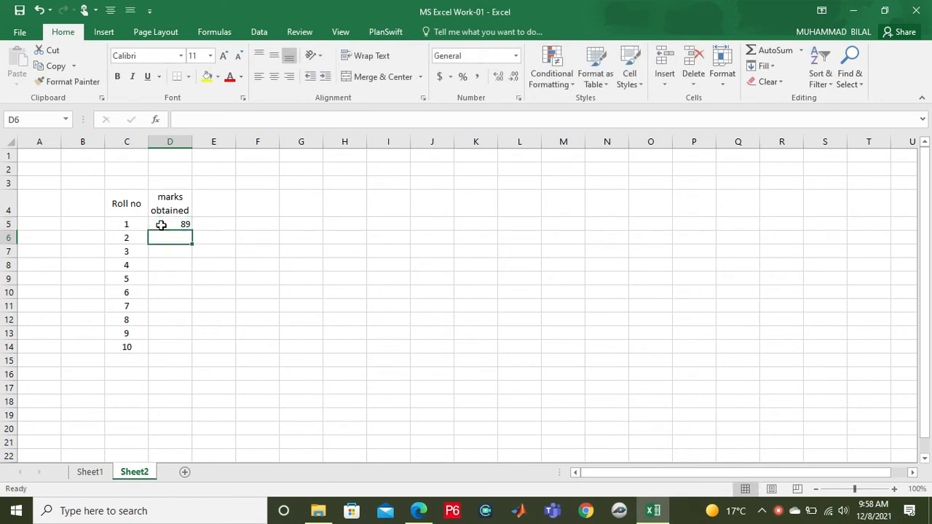
type("80")
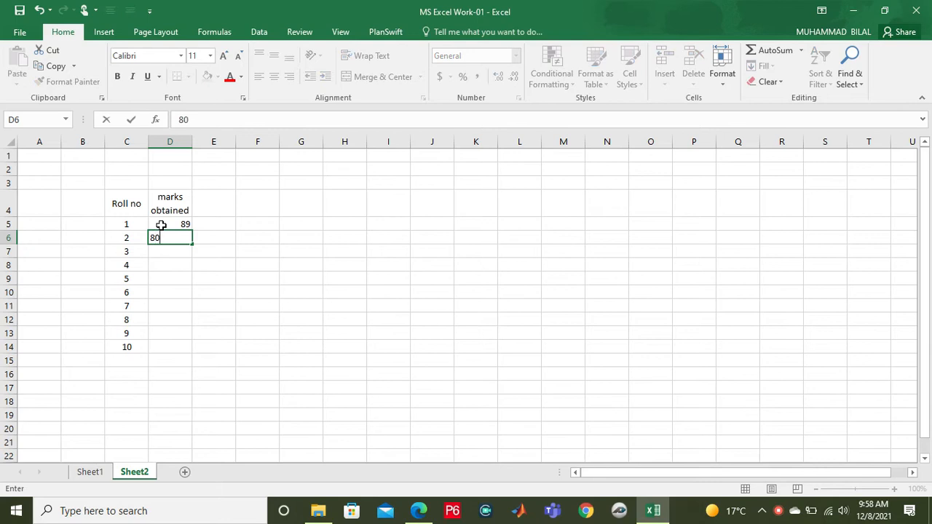
key("Return")
type("90")
key("Return")
type("100")
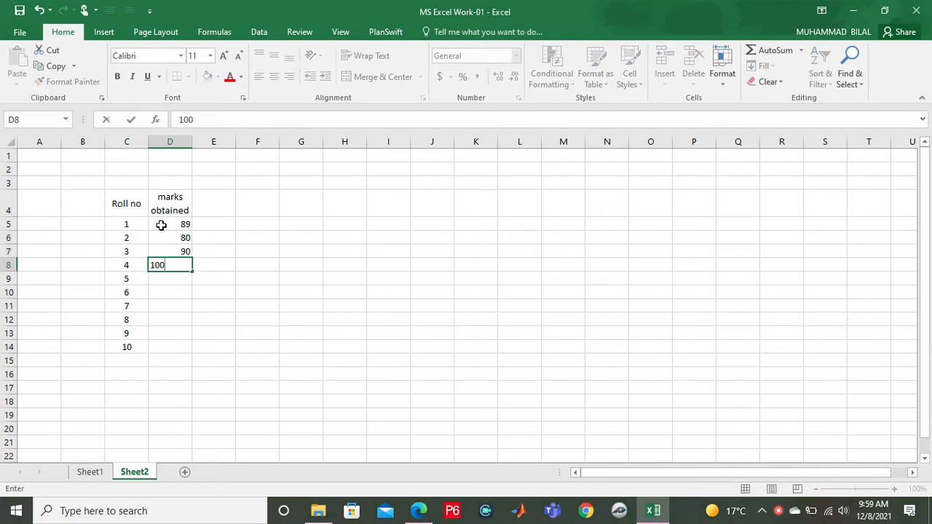
key("Return")
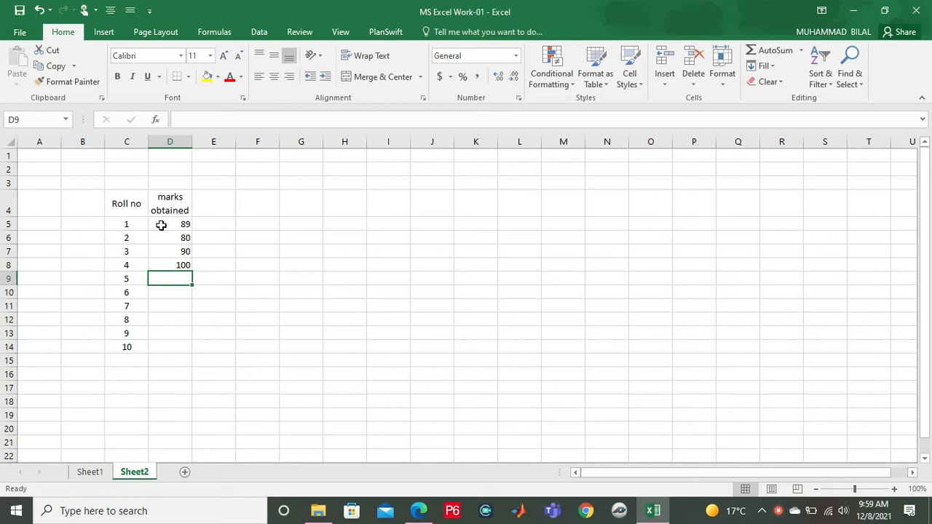
Enter the marks 95, 90, 85, 80, 70 and 40 in cells D9 to D14 for roll numbers 5 to 10
type("95")
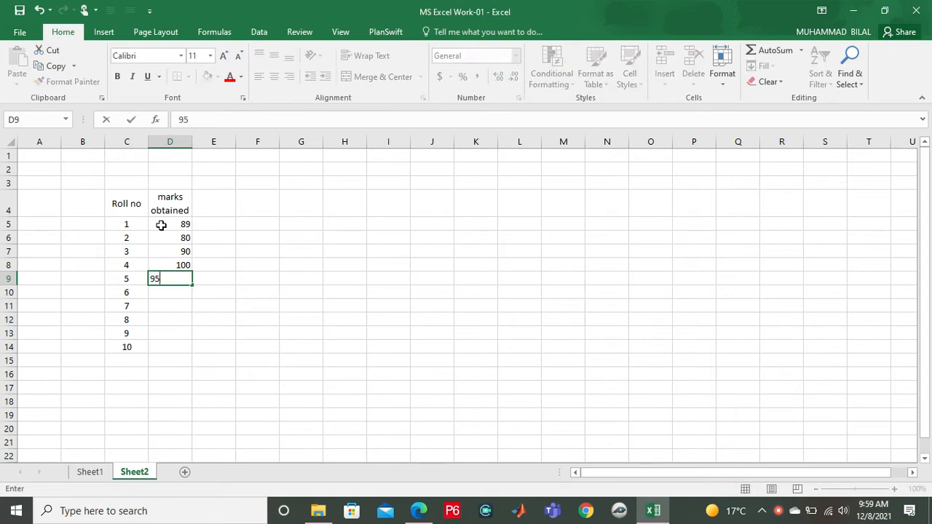
key("Return")
type("90")
key("Return")
type("85")
key("Return")
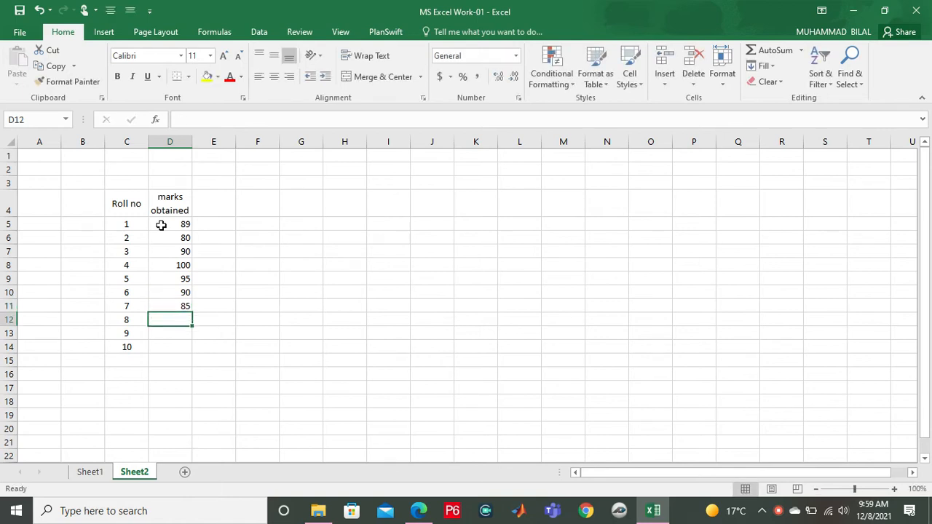
type("80")
key("Return")
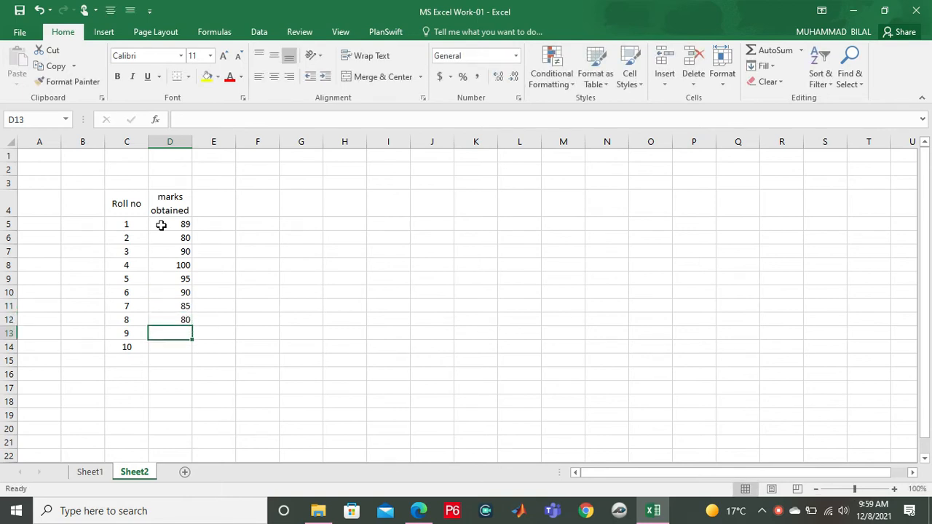
type("70")
key("Return")
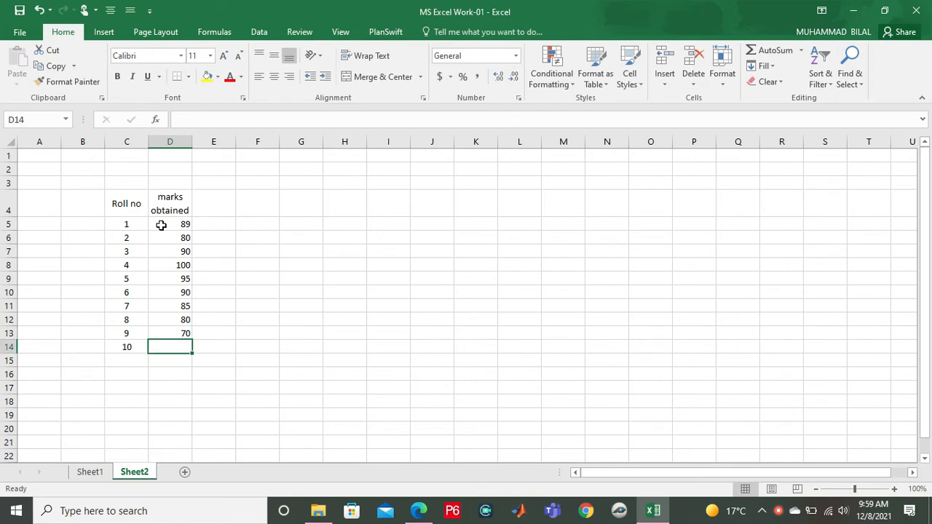
type("40")
key("Return")
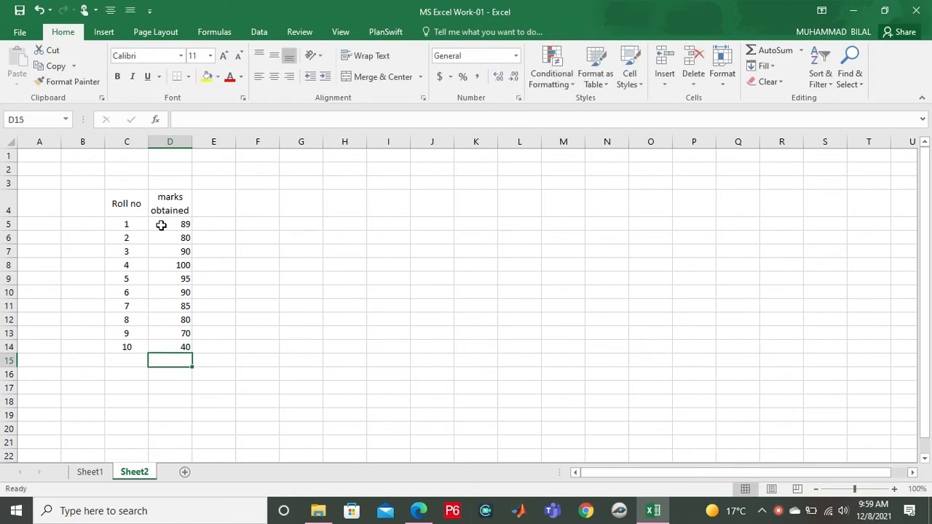
Center the marks in cells D5 to D14 horizontally
left_click_drag(160, 226, 166, 345)
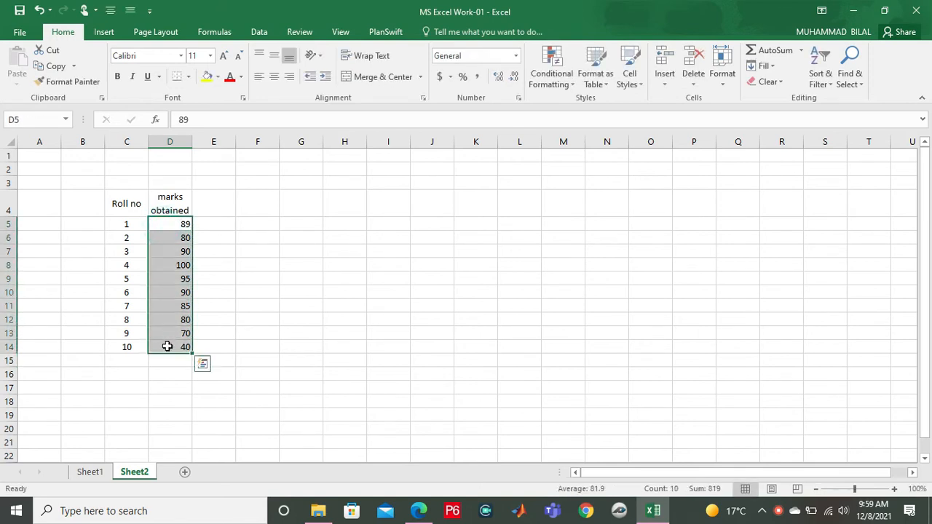
left_click(274, 76)
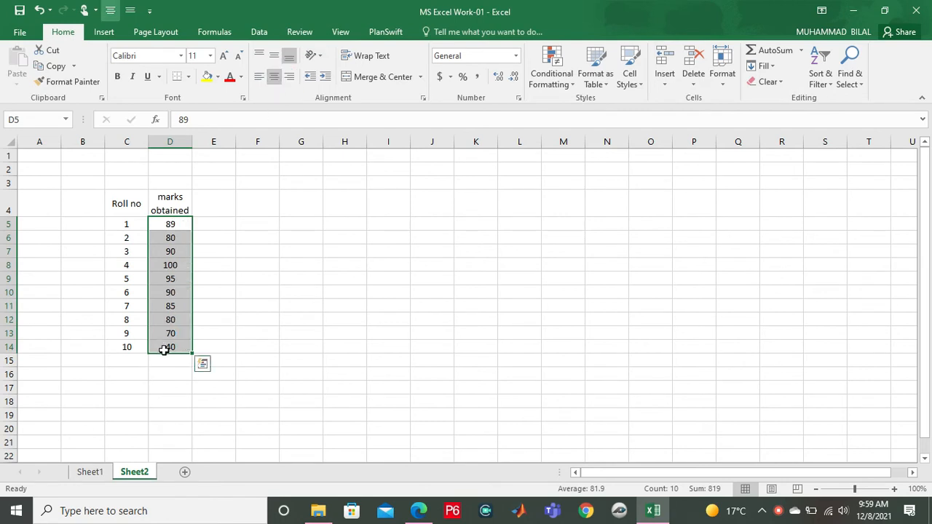
left_click(170, 387)
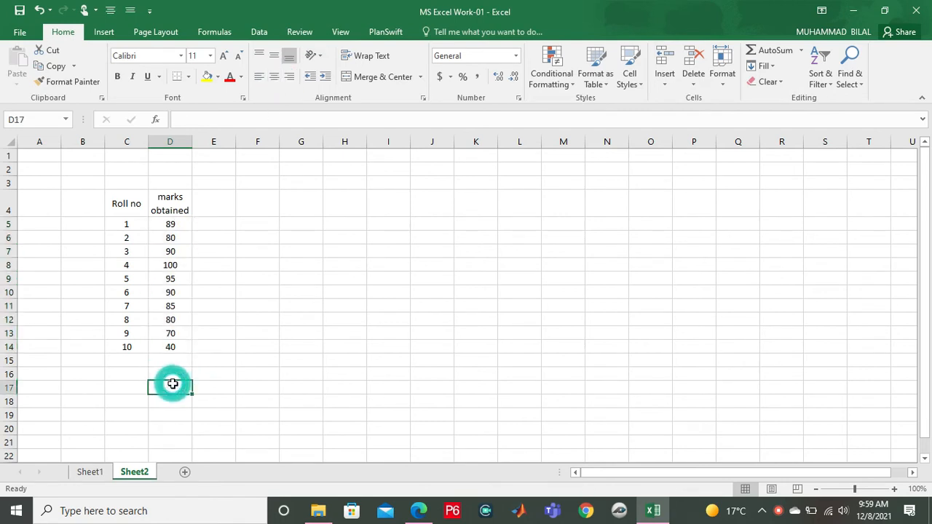
Enter two more marks for roll number 1: 67 in cell E5 and 89 in cell F5
left_click(207, 223)
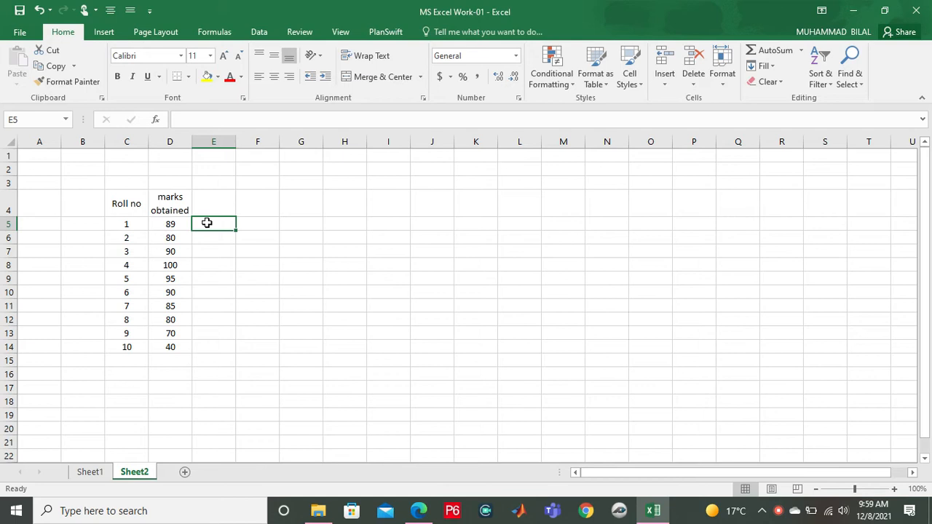
type("676")
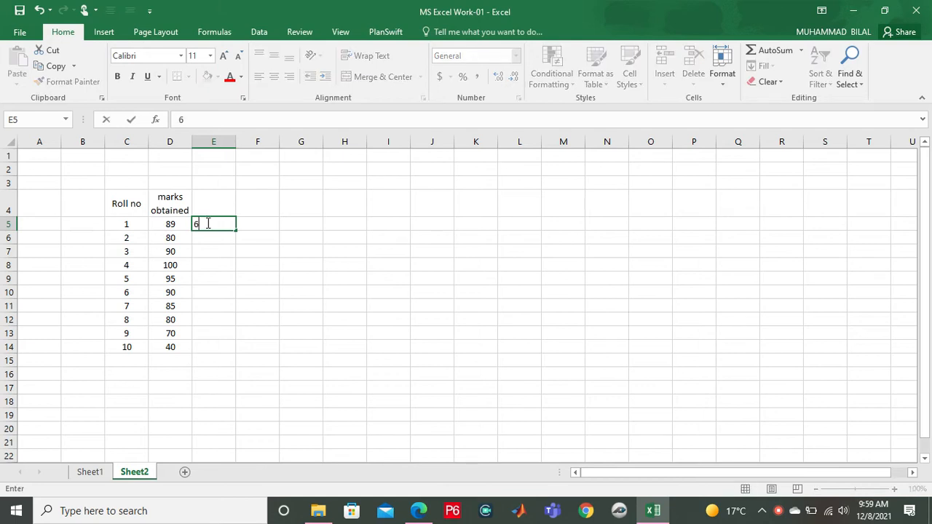
key("Right")
type("89")
key("Return")
Enter two more marks for roll number 2: 78 in cell E6 and 67 in cell F6
key("Left")
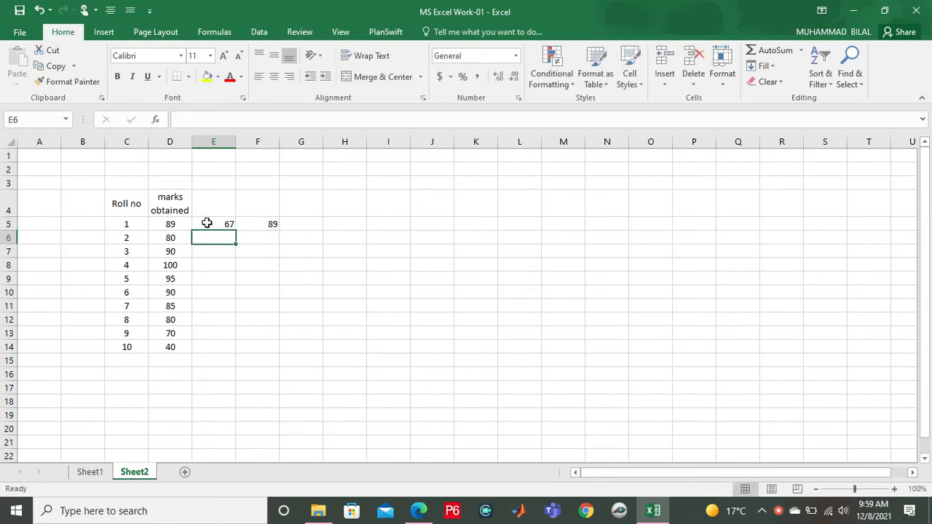
type("78")
key("Return")
key("Right")
key("Up")
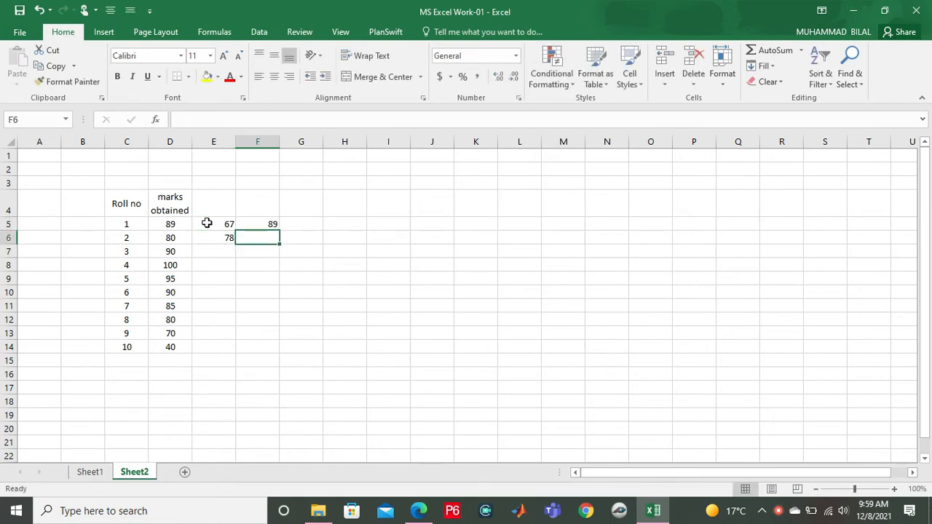
type("67")
key("Return")
Enter the marks 76, 78, 80 and 70 in cells E7 to E10 for roll numbers 3 to 6
key("Down")
key("Left")
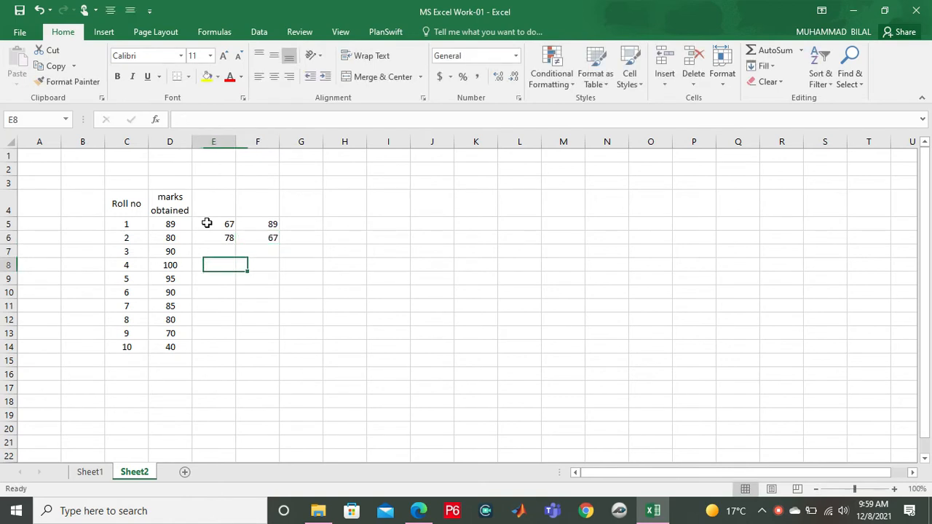
key("Up")
type("7")
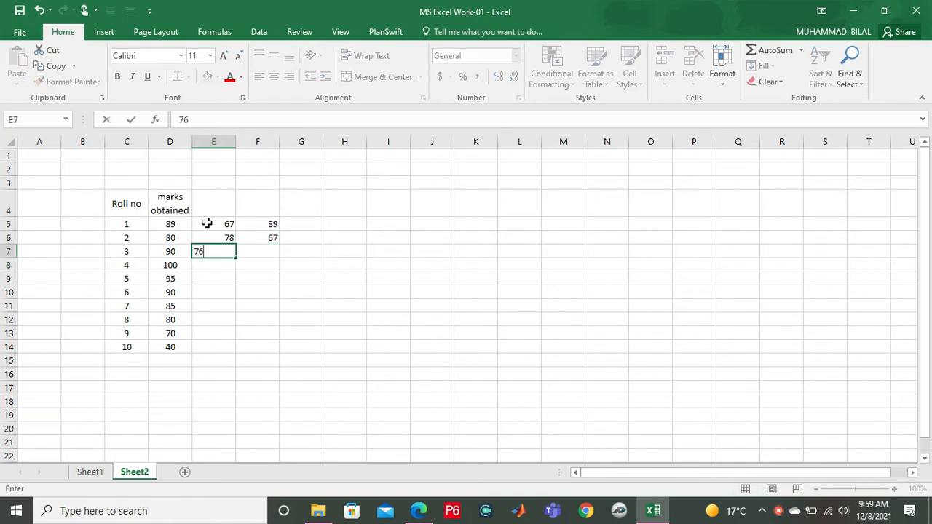
key("Return")
type("78")
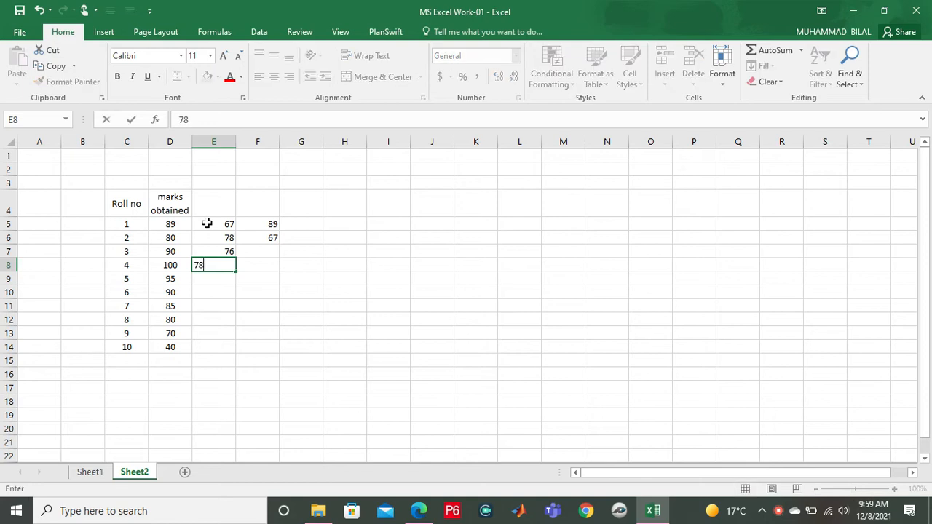
key("Return")
type("8")
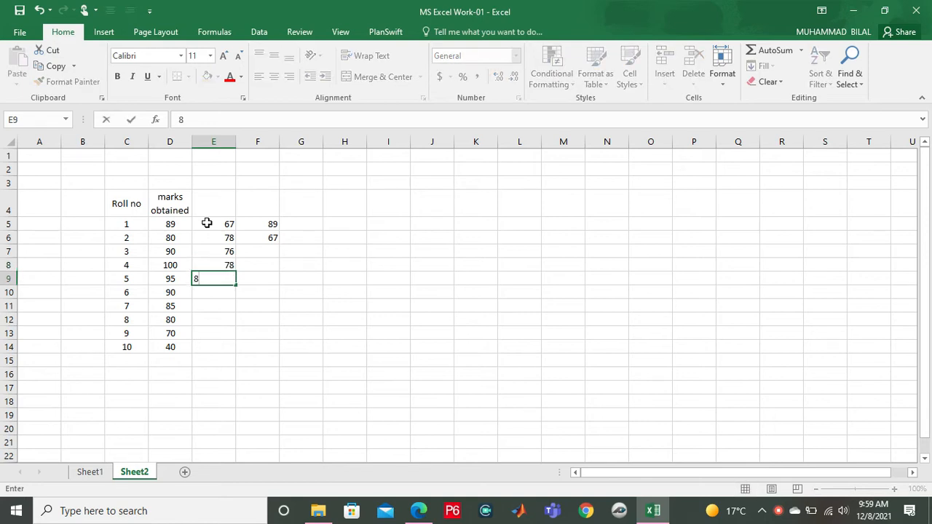
type("0")
key("Return")
type("70")
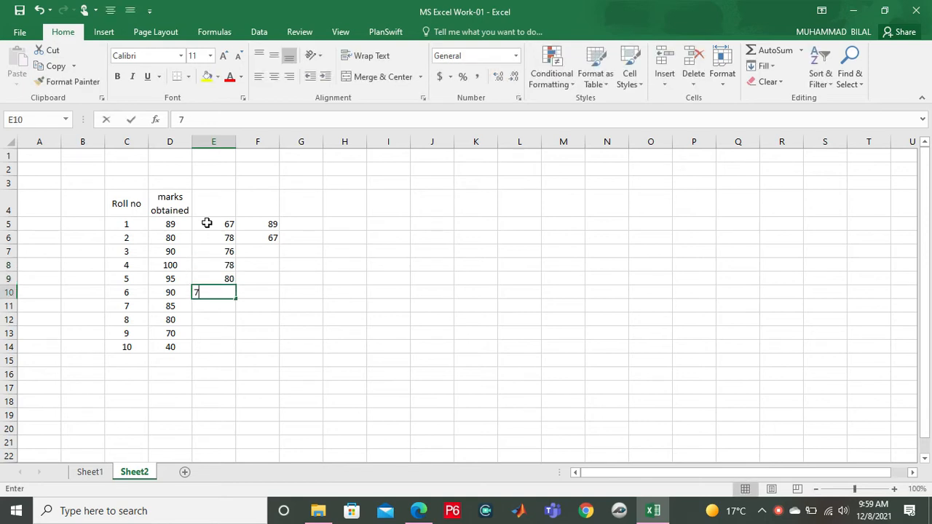
key("Return")
Enter the marks 65, 55, 40 and 56 in cells E11 to E14 for roll numbers 7 to 10
type("65")
key("Return")
type("55")
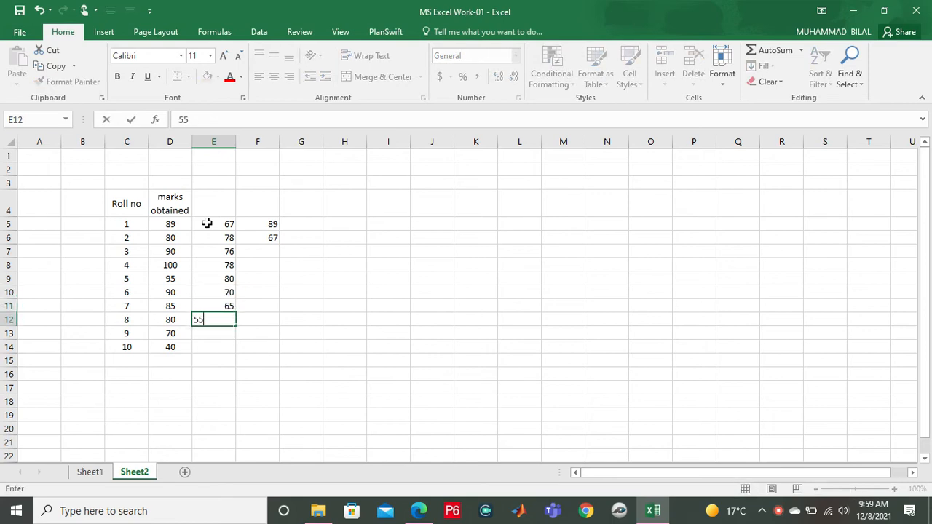
key("Return")
type("40")
key("Return")
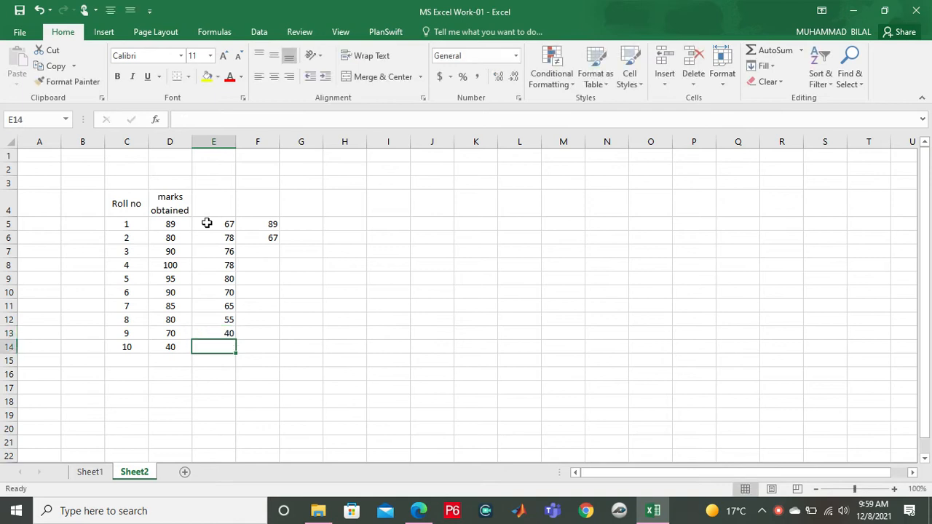
type("56")
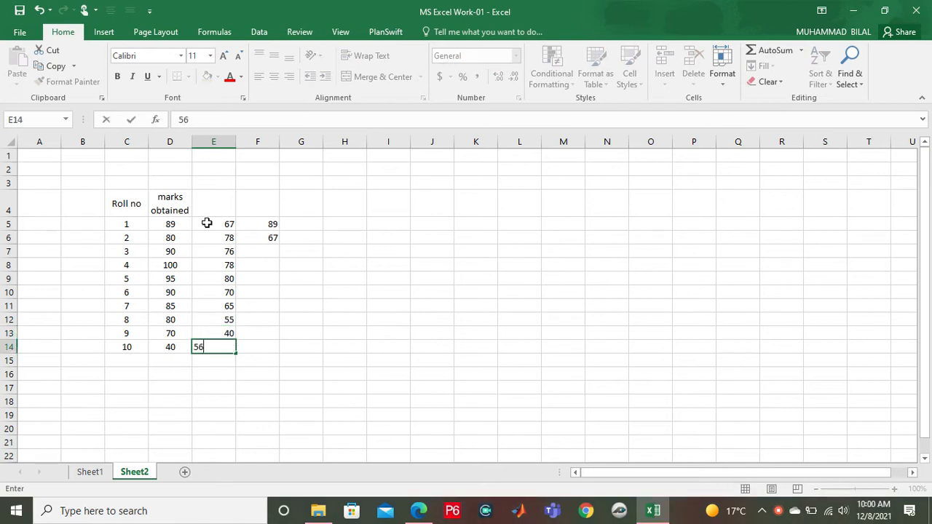
key("Right")
Enter the marks 78, 89, 91 and 95 in cells F7 to F10 for roll numbers 3 to 6
key("Up")
key("Up")
key("Up")
key("Up")
key("Up")
key("Up")
key("Up")
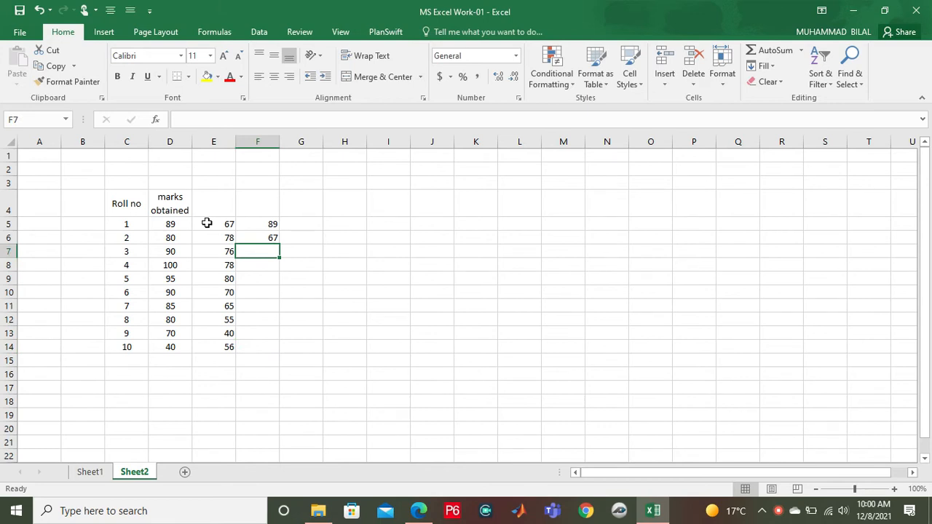
type("78")
key("Return")
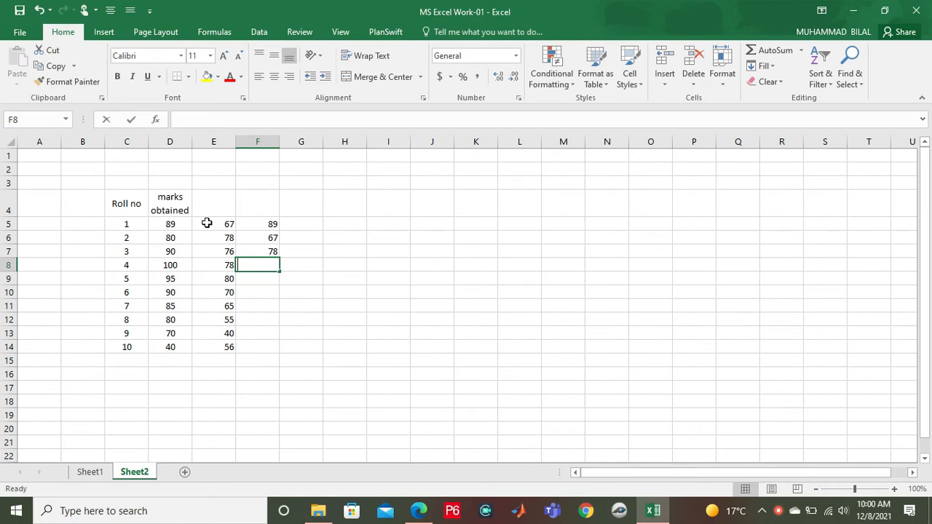
type("89")
key("Return")
type("91")
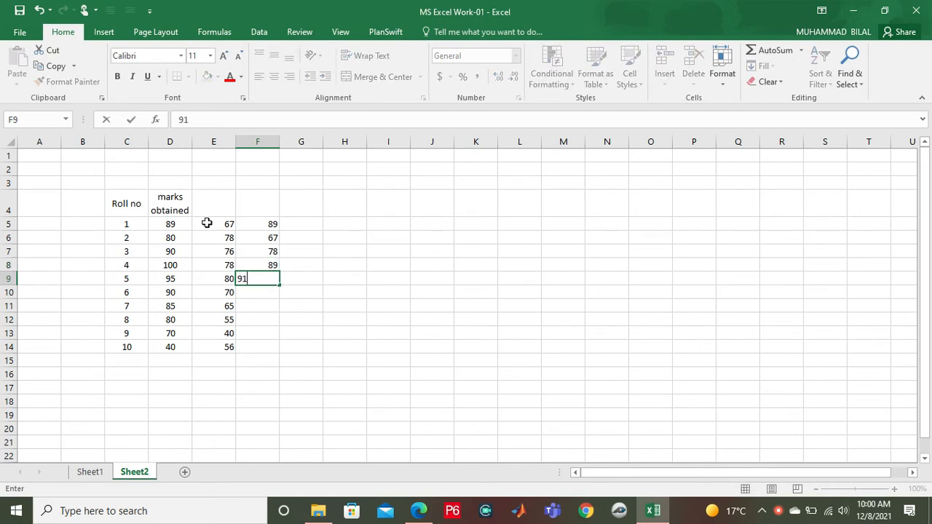
key("Return")
type("95")
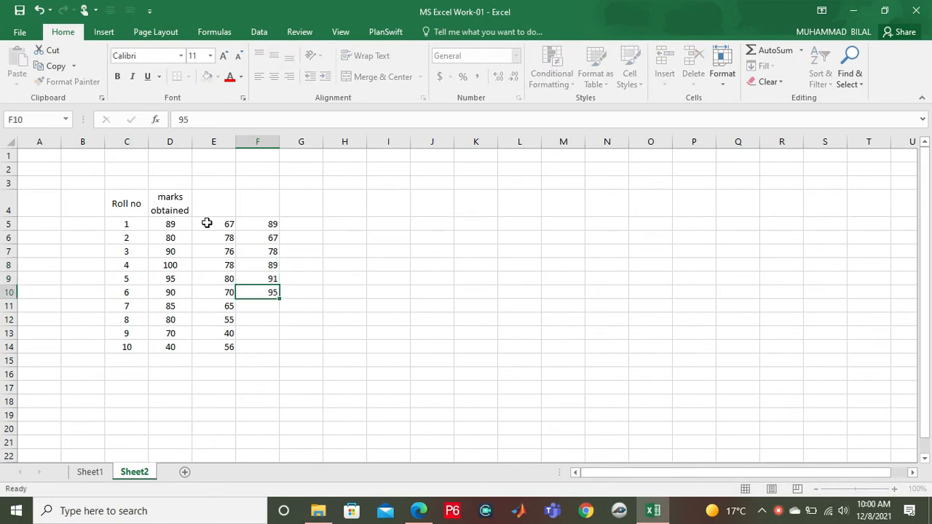
key("Return")
Enter the marks 96, 99, 99 and 100 in cells F11 to F14 for roll numbers 7 to 10
type("96")
key("Return")
type("99")
key("Return")
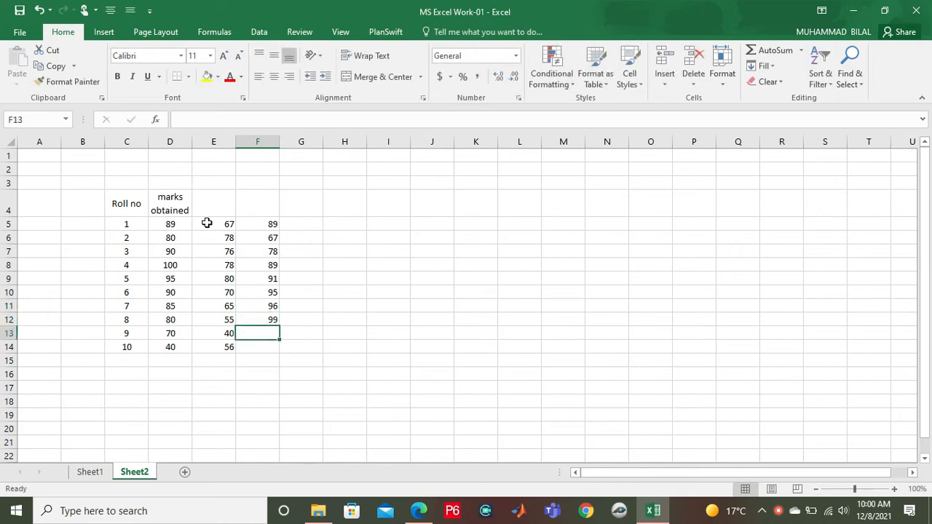
type("99")
key("Return")
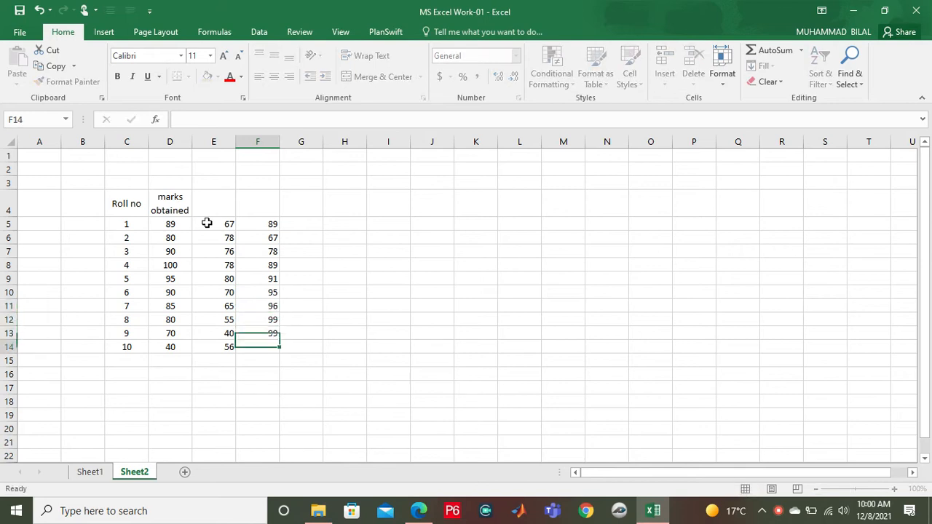
type("100")
key("Return")
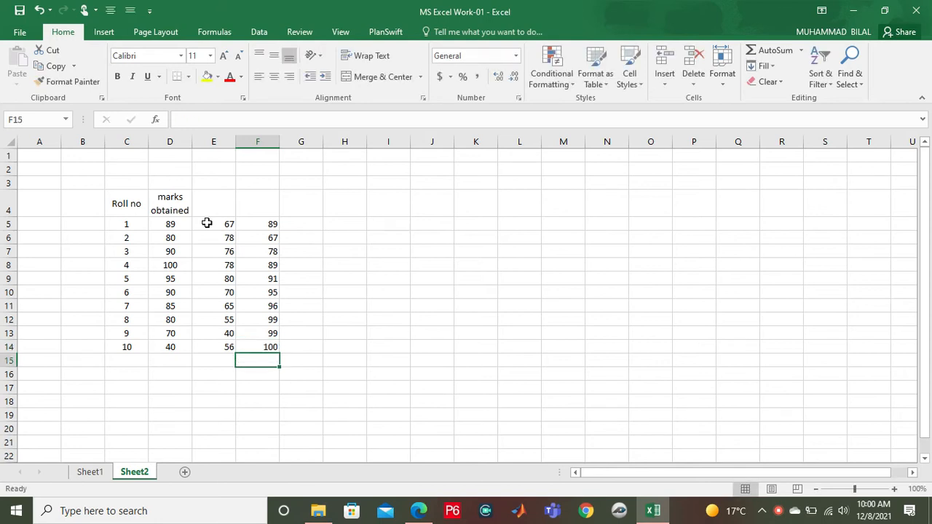
Center the marks in cells E5 to F14 horizontally
left_click_drag(210, 224, 256, 344)
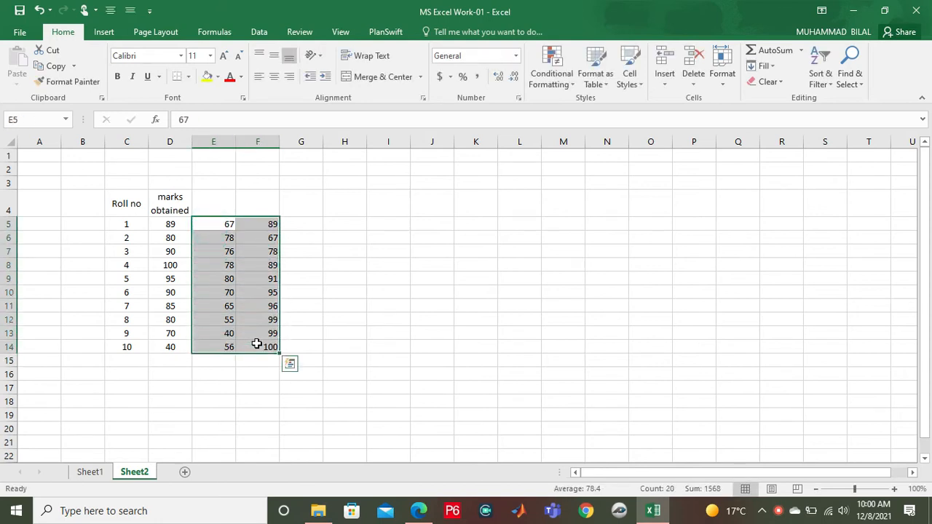
left_click(274, 78)
left_click(321, 291)
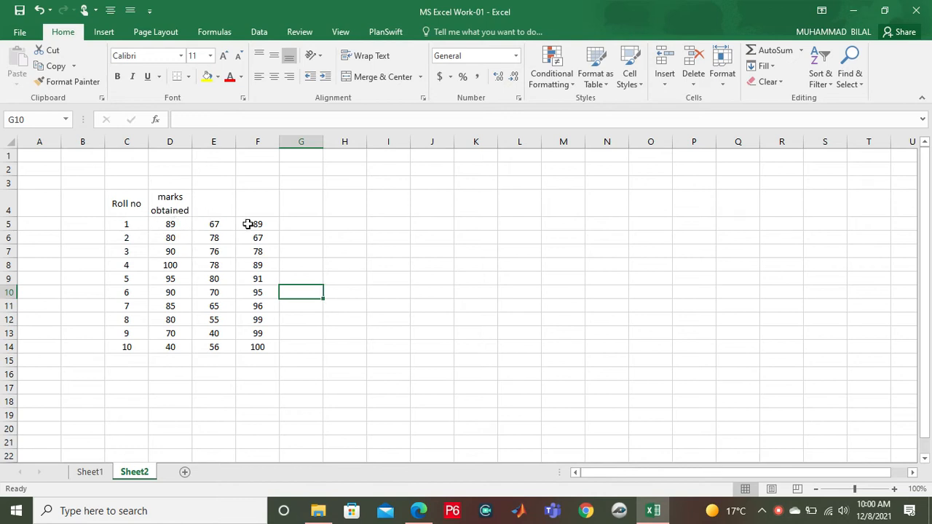
Enter the formula =D5+E5+F5 in cell G5 to add up the three marks of roll number 1
left_click(8, 224)
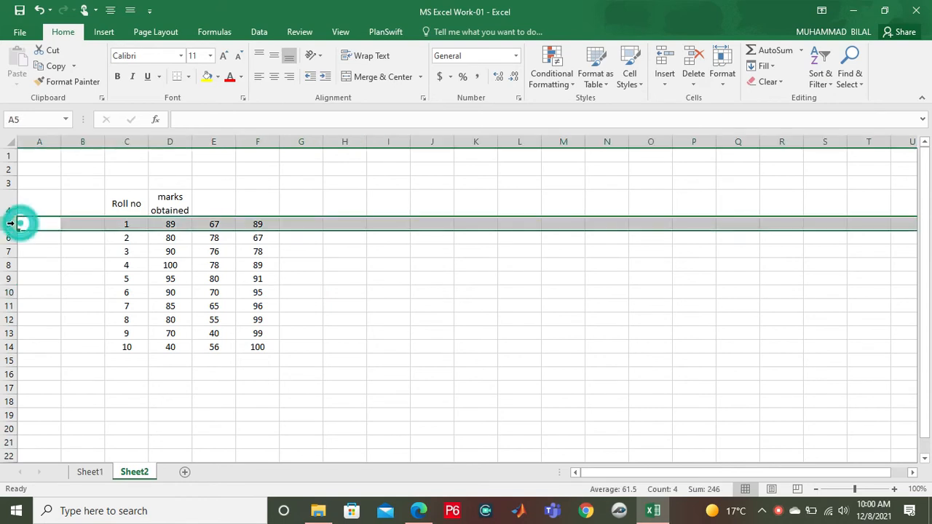
left_click(294, 225)
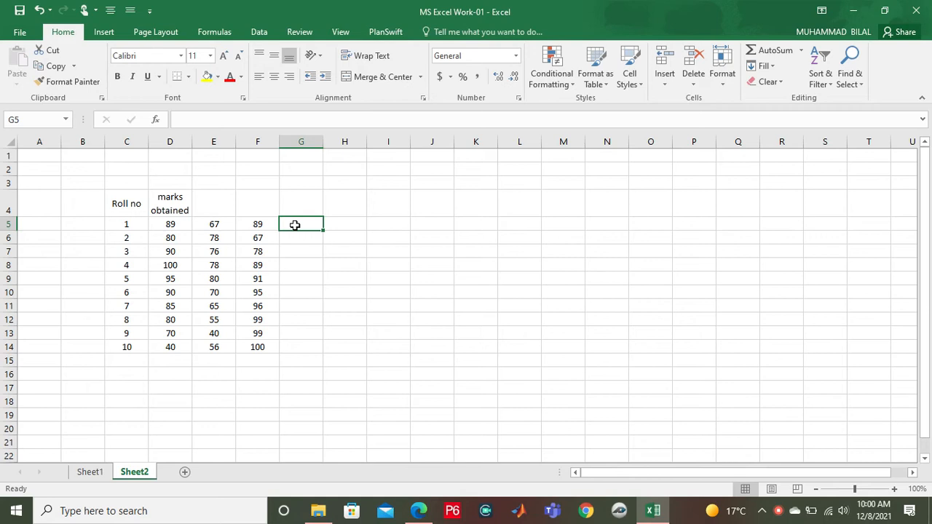
type("=")
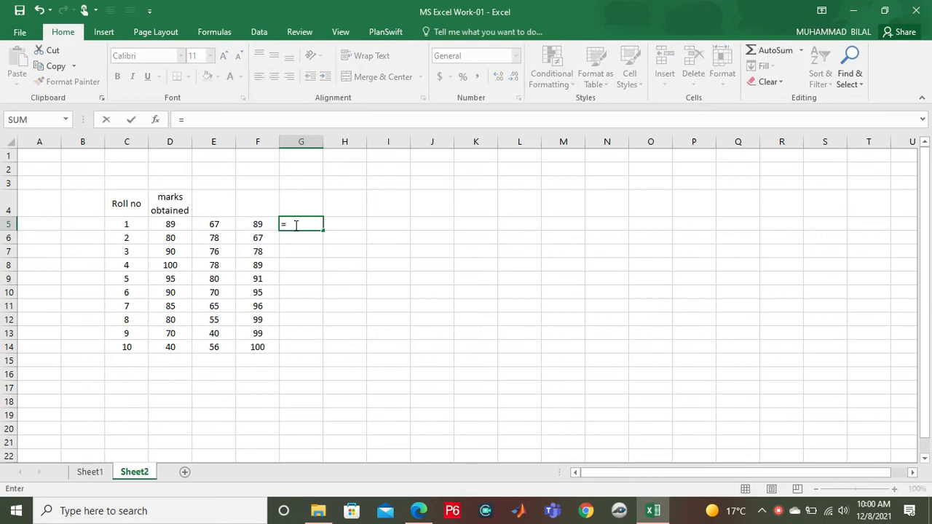
left_click(171, 224)
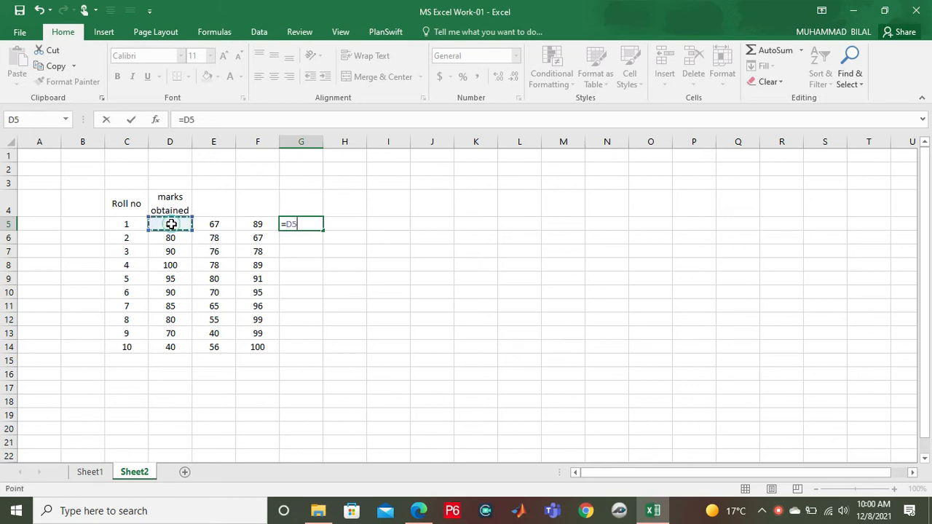
type("+")
left_click(215, 225)
type("+")
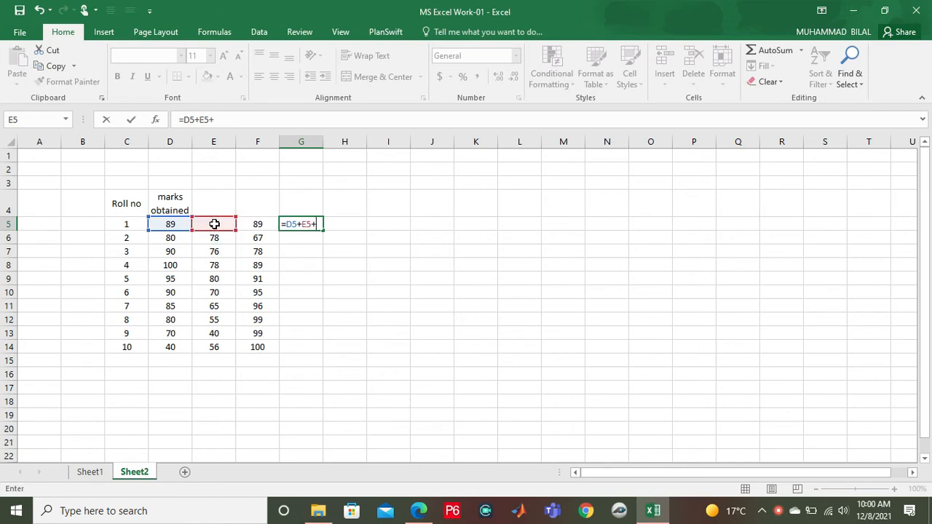
left_click(258, 225)
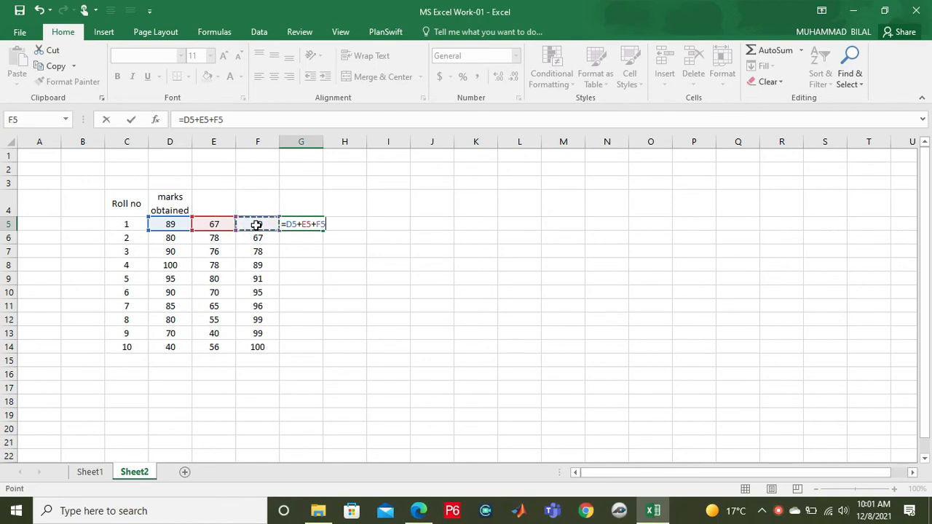
key("Return")
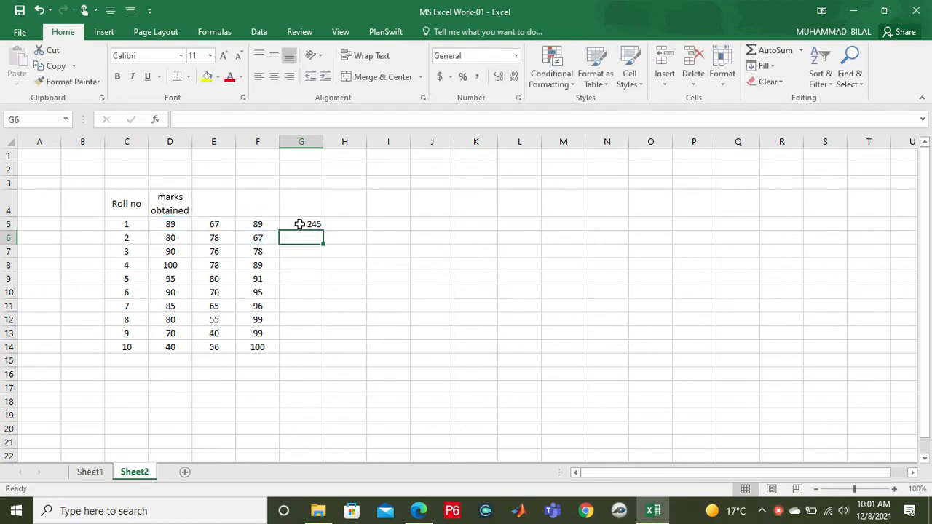
Examine the sum formula in cell G5 and the empty cells below it down to G14
left_click(290, 227)
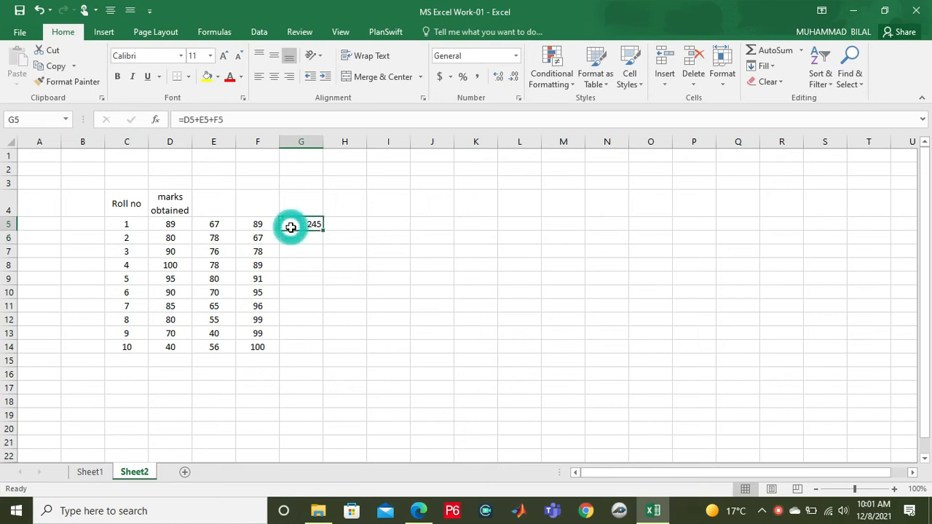
left_click(189, 121)
double_click(189, 120)
left_click(228, 121)
left_click(302, 290)
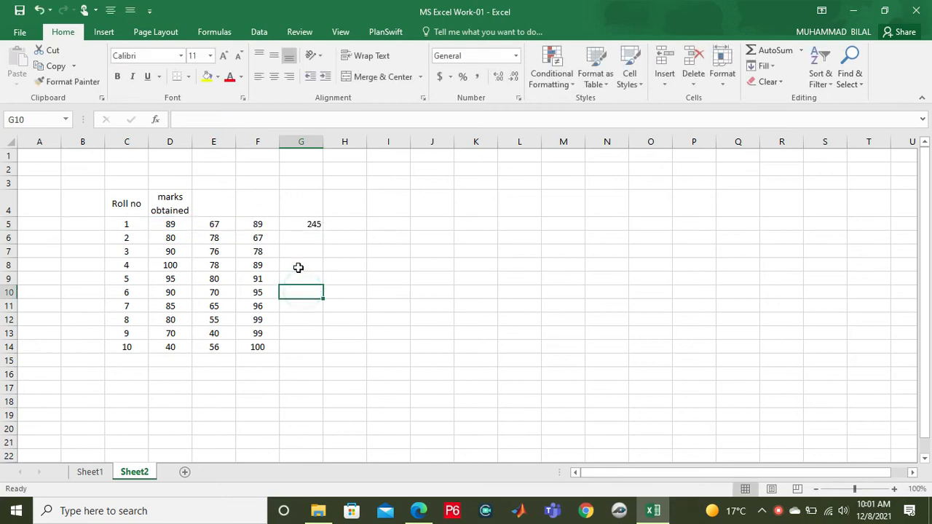
left_click(302, 223)
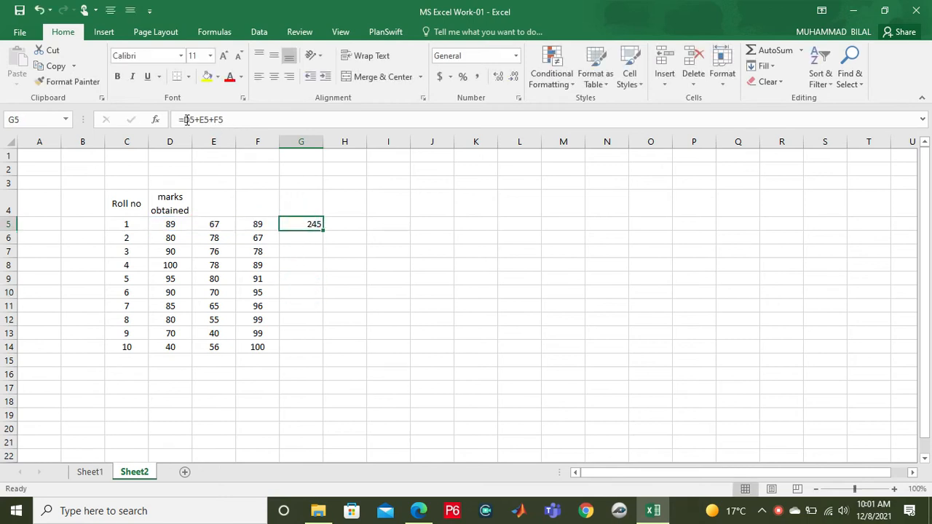
left_click(291, 240)
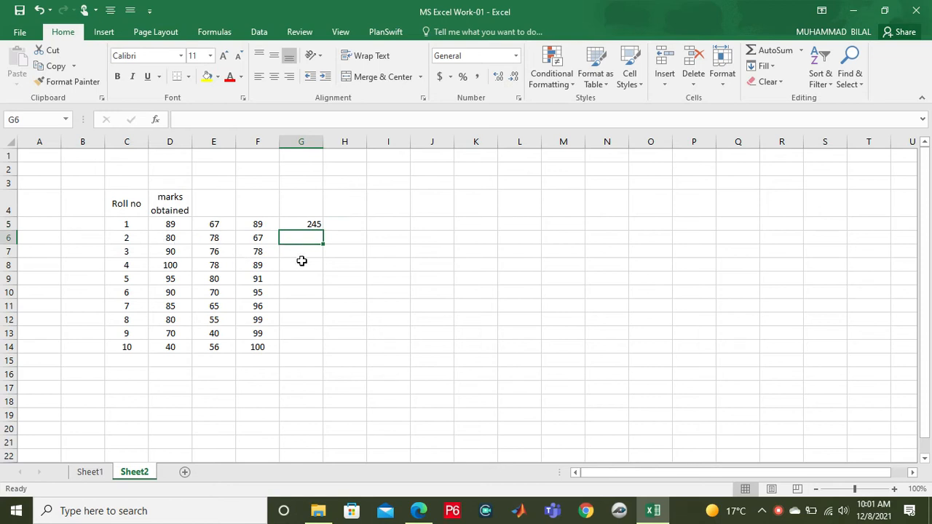
left_click(301, 262)
left_click(303, 349)
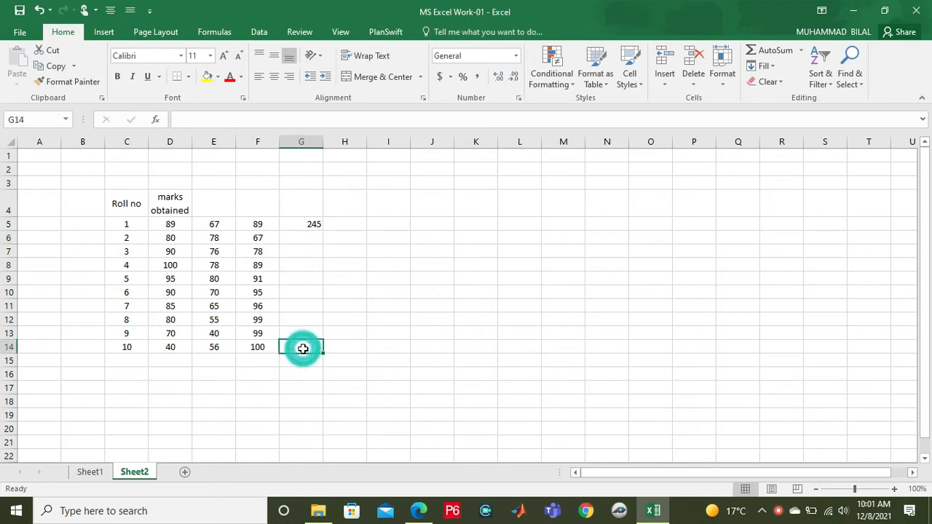
left_click(310, 235)
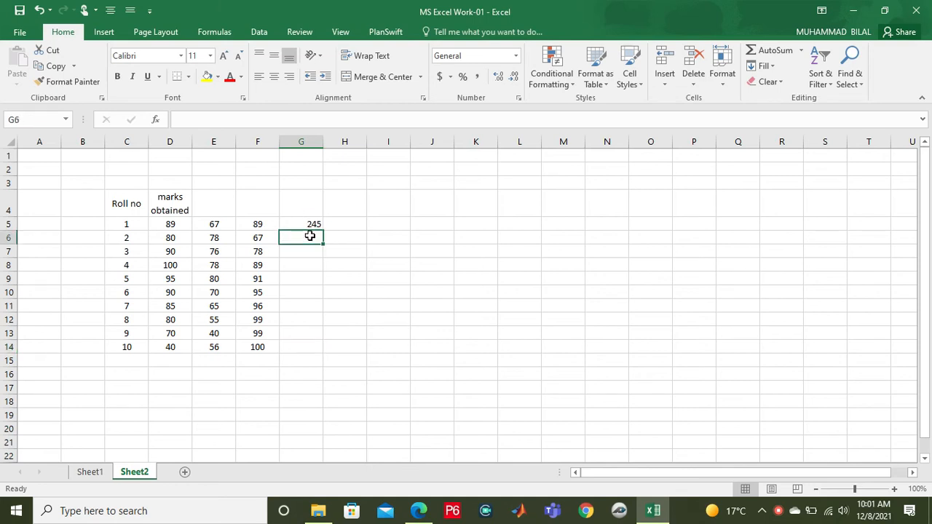
Fill the sum formula from G5 down to G14 for the remaining roll numbers
left_click(310, 226)
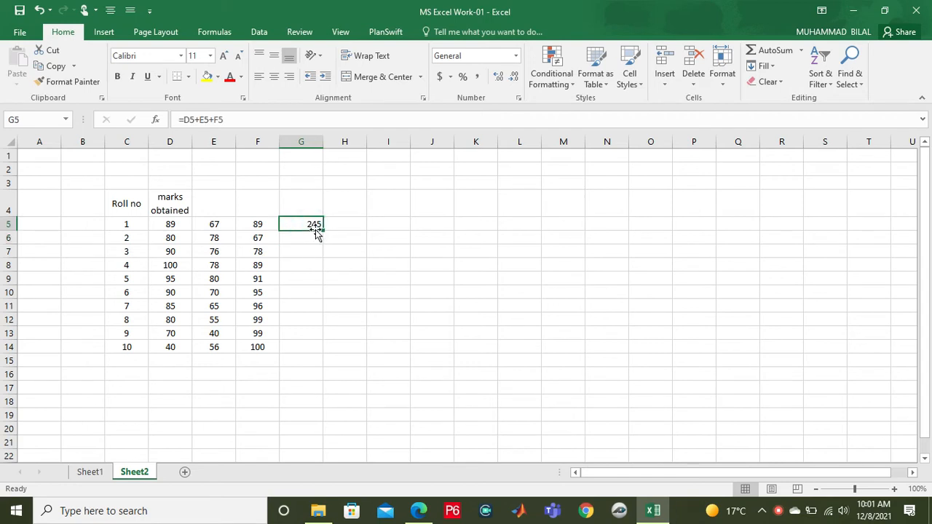
left_click_drag(322, 229, 329, 361)
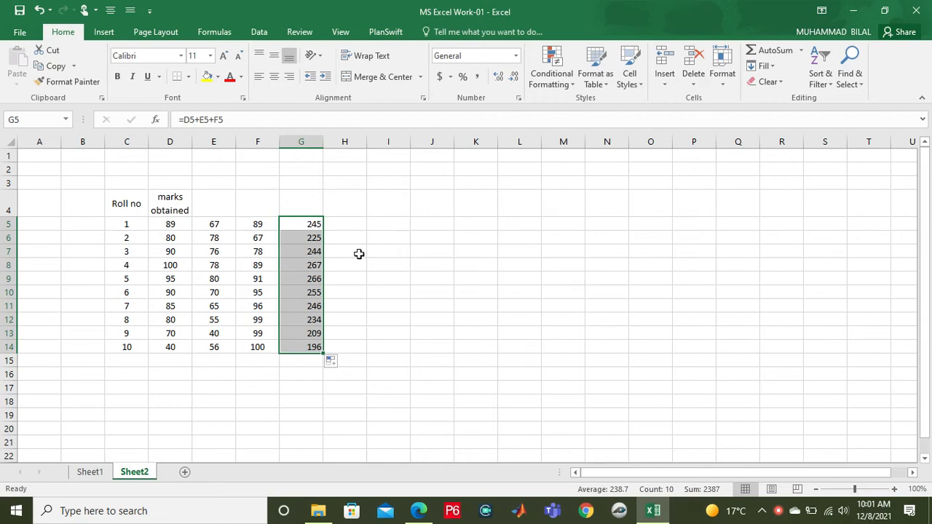
left_click(351, 311)
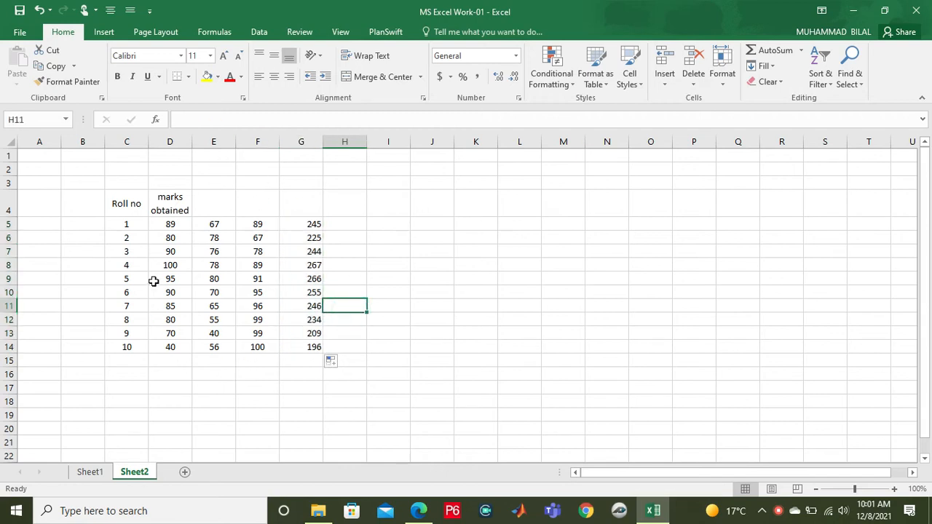
left_click(10, 306)
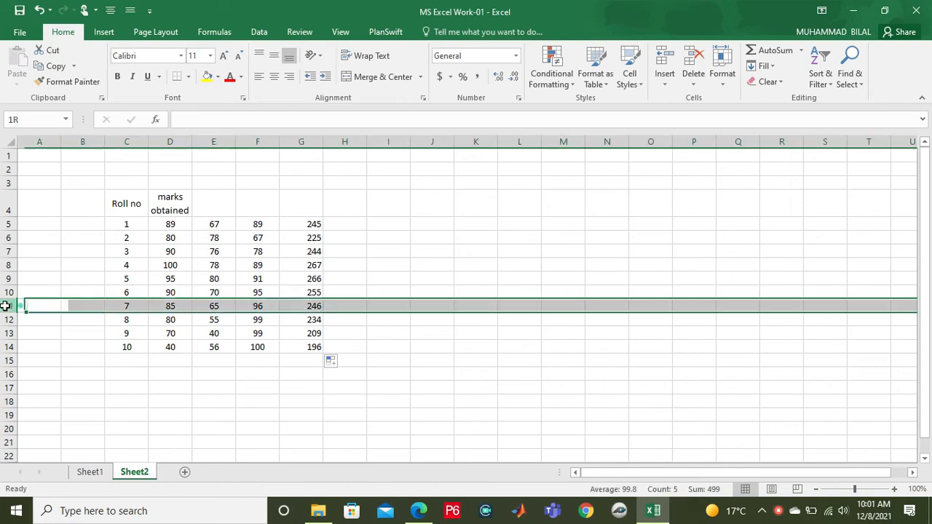
left_click(309, 306)
mouse_move(364, 289)
left_mouse_down()
mouse_move(93, 204)
mouse_move(297, 238)
left_mouse_up()
left_click(395, 237)
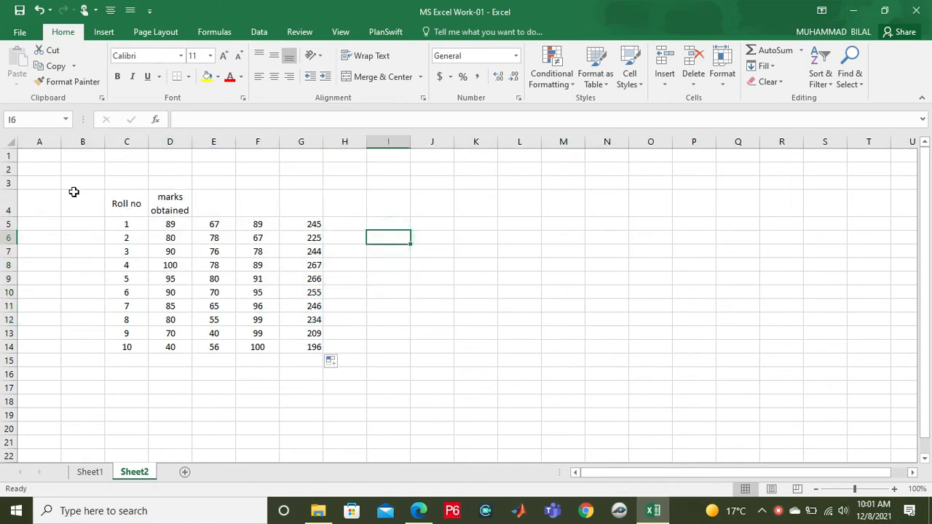
Fill the Roll no header in C4 with orange and the marks obtained header in D4 with blue
left_click(124, 203)
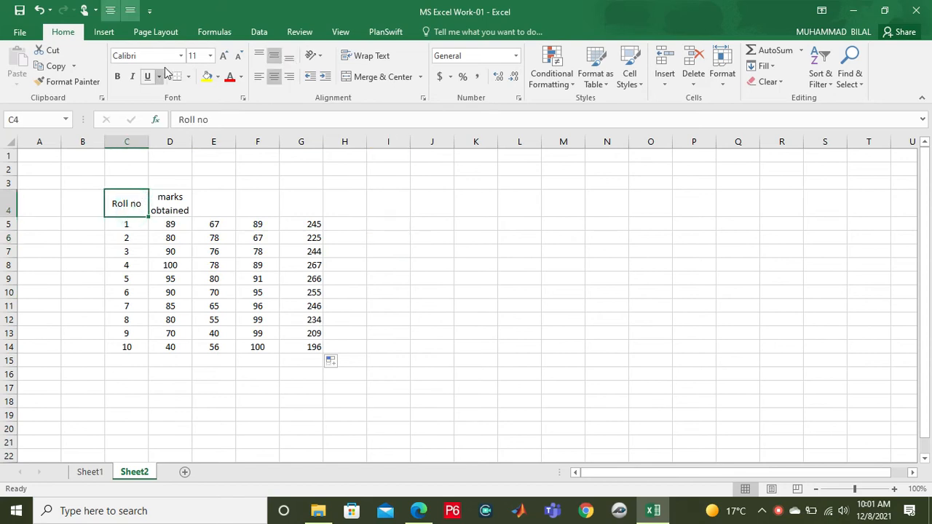
left_click(218, 76)
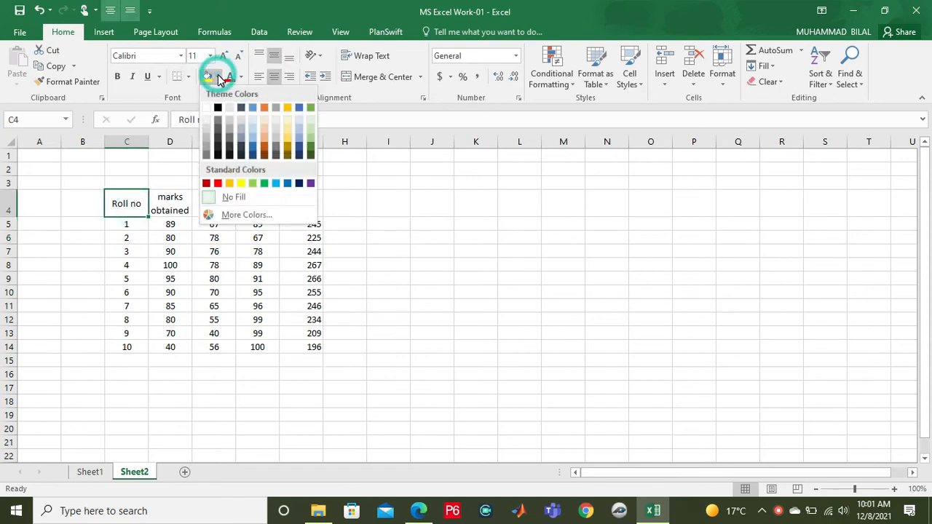
left_click(265, 108)
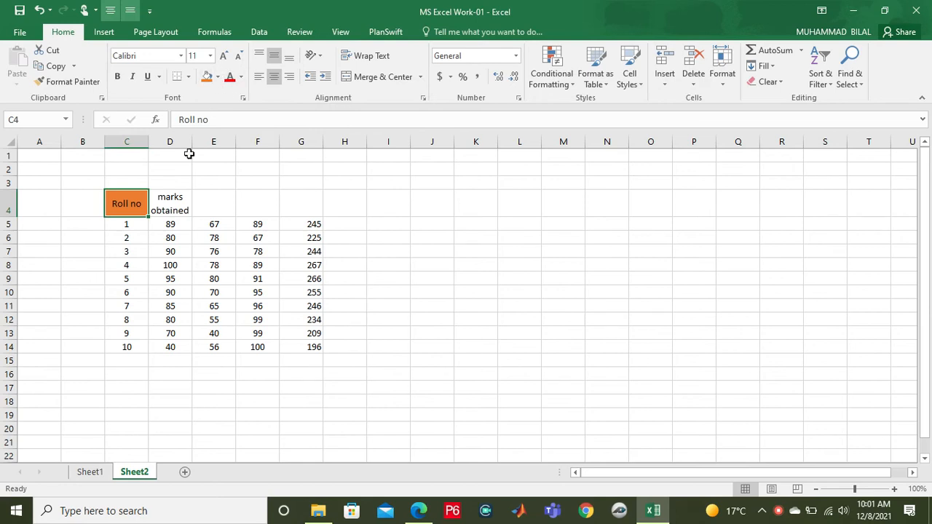
left_click(175, 193)
left_click(219, 77)
left_click(252, 108)
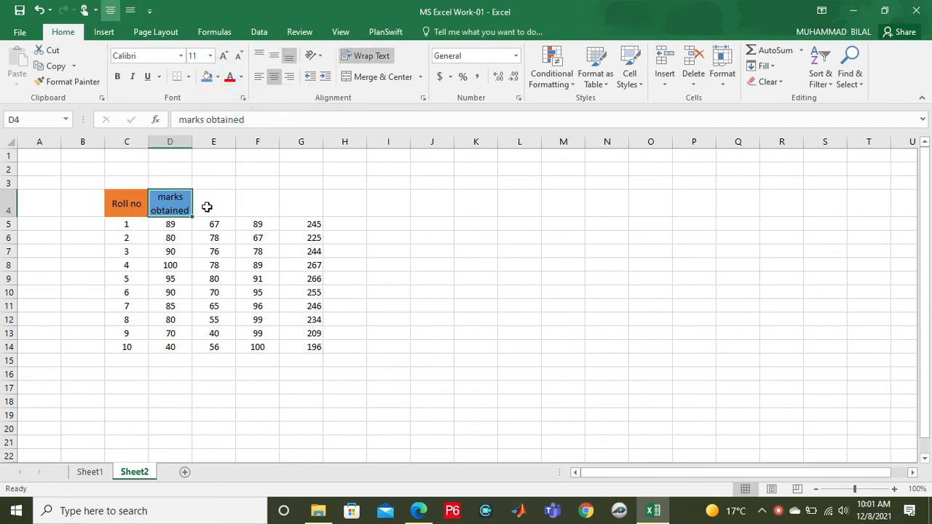
left_click(352, 222)
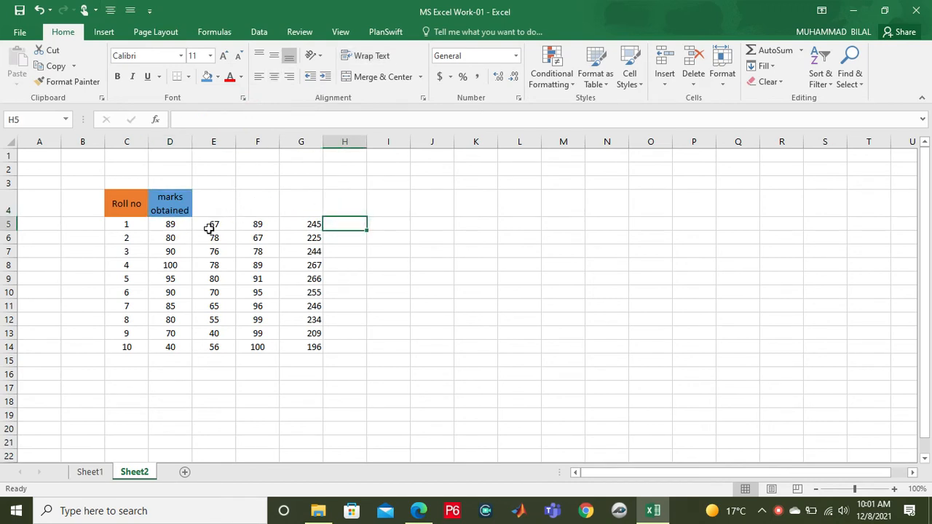
Enter the header "summation=" in cell G4 above the row totals
left_click(313, 211)
type("sum")
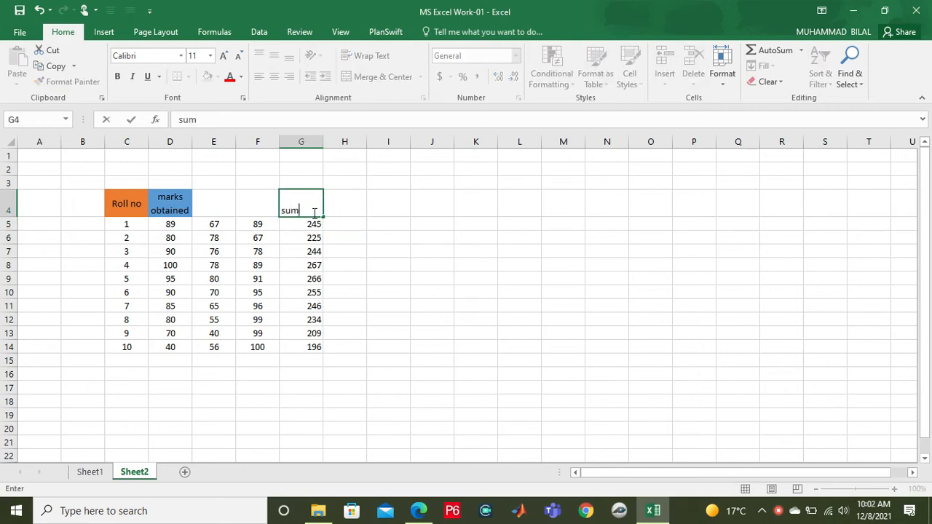
type("atiobn")
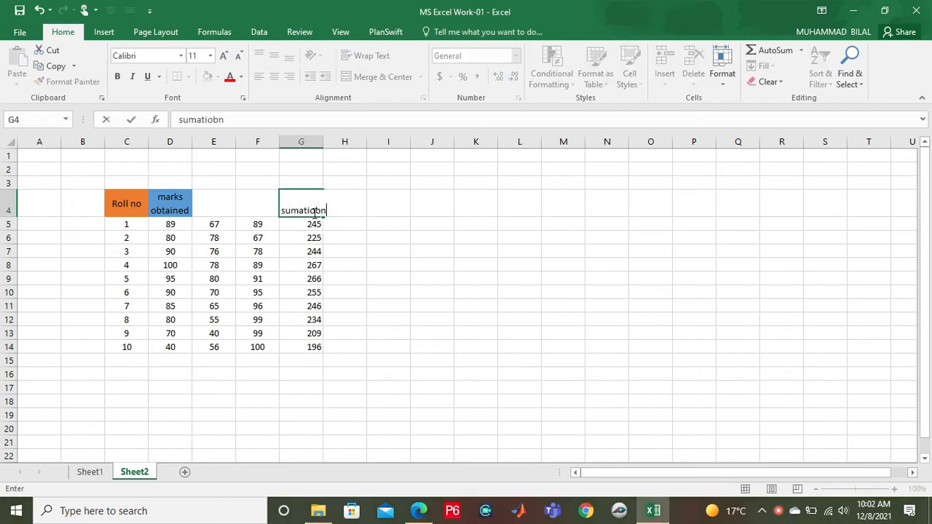
key("BackSpace")
key("BackSpace")
key("BackSpace")
key("Return")
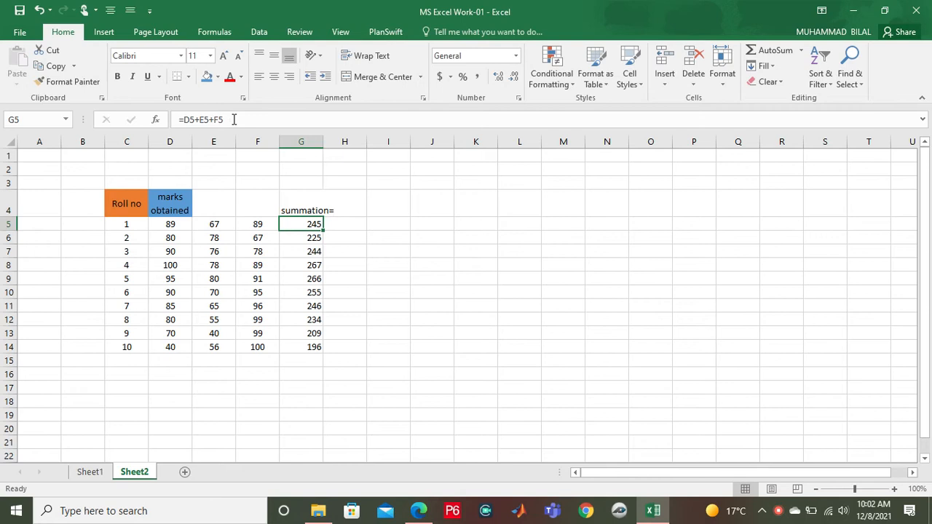
Wrap the text of the summation header in G4 and widen column G so the word fits on one line
left_click(308, 208)
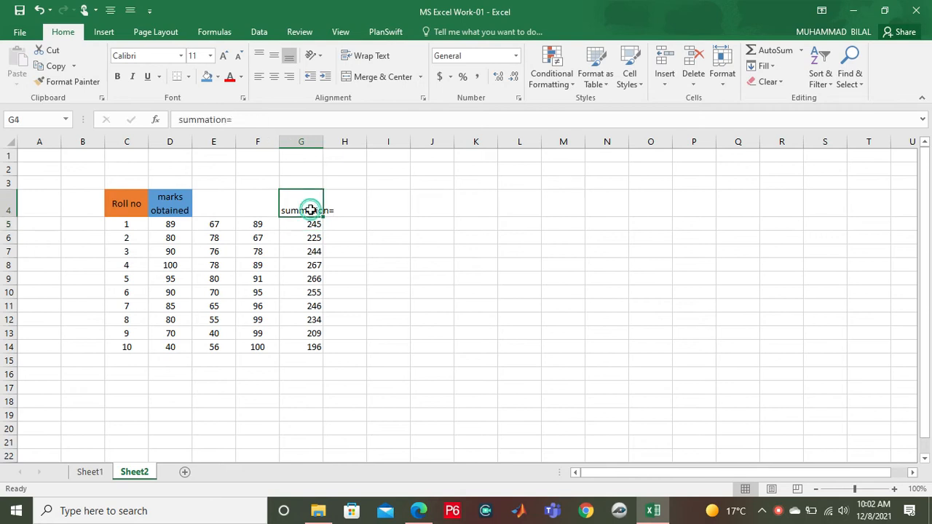
left_click(373, 57)
left_click(275, 77)
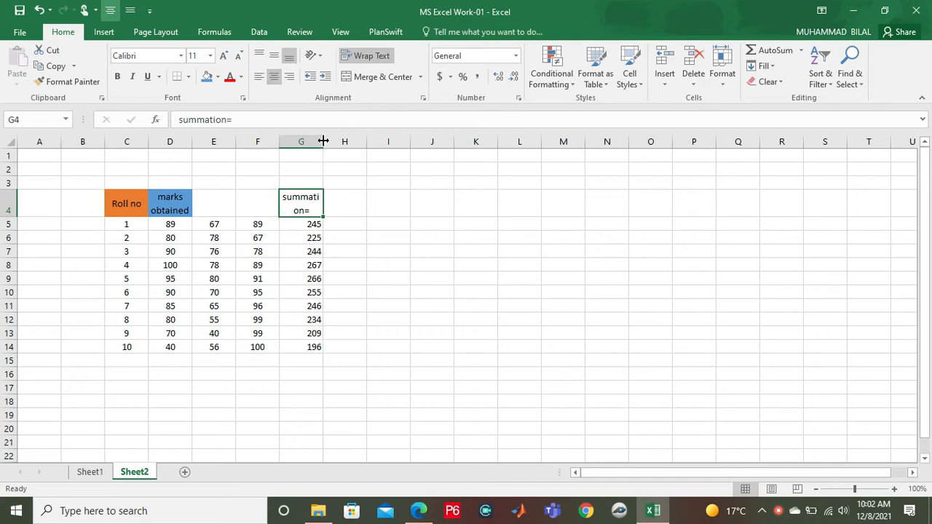
mouse_move(324, 139)
left_mouse_down()
mouse_move(346, 140)
mouse_move(335, 141)
left_mouse_up()
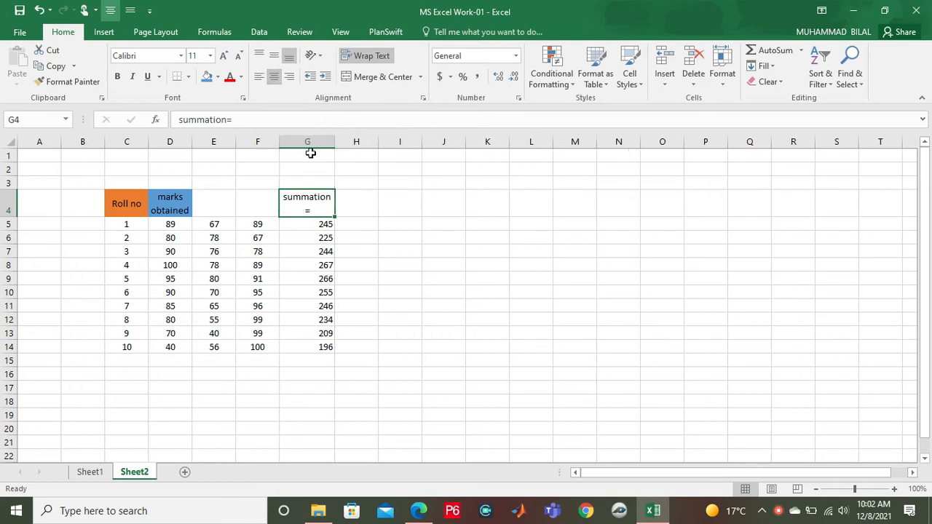
left_click(274, 76)
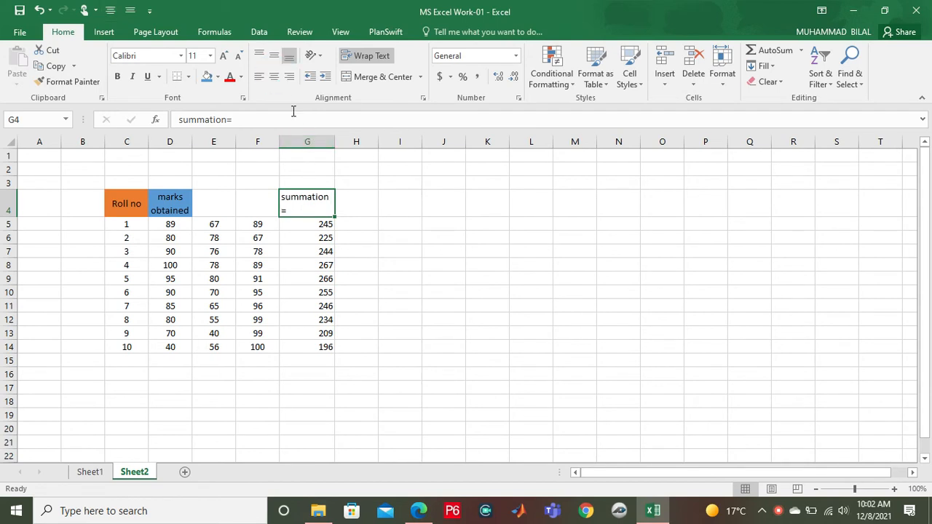
Center the totals in cells G5 to G14 horizontally
left_click_drag(305, 224, 307, 347)
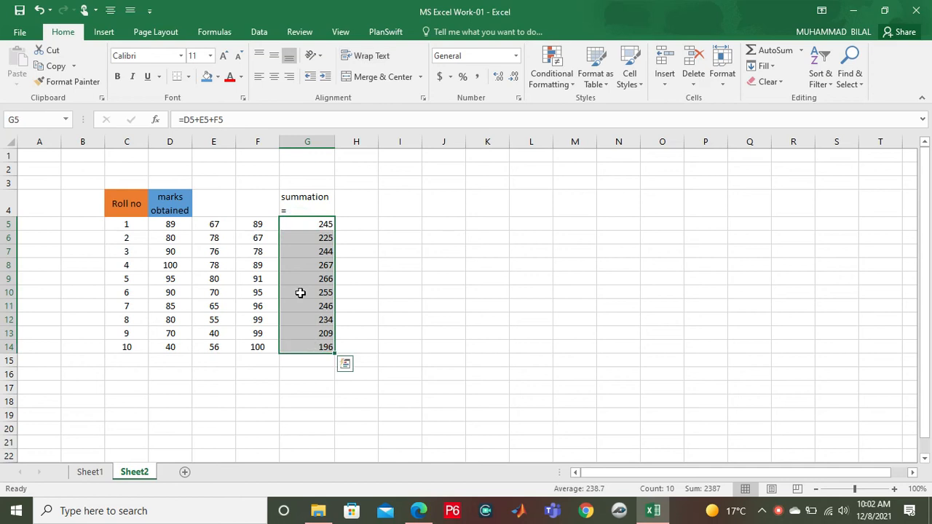
left_click(273, 77)
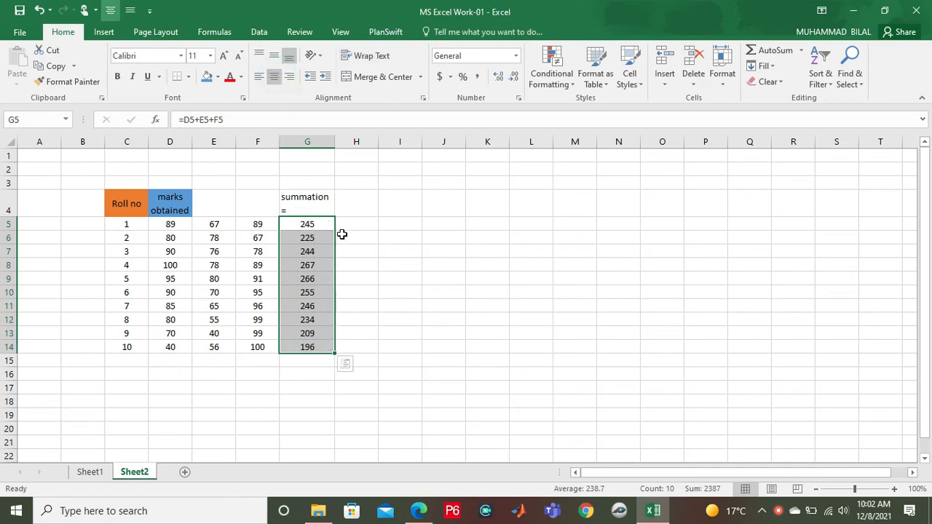
left_click(252, 223)
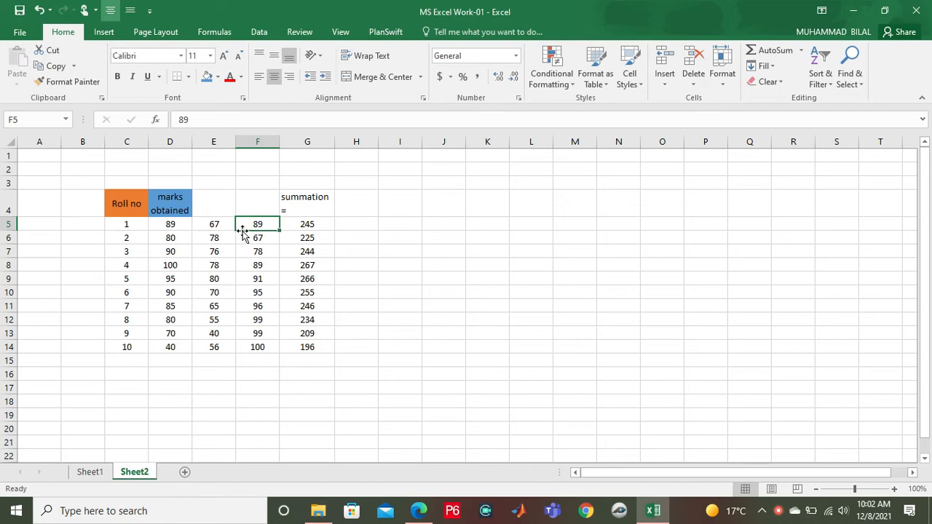
left_click(11, 223)
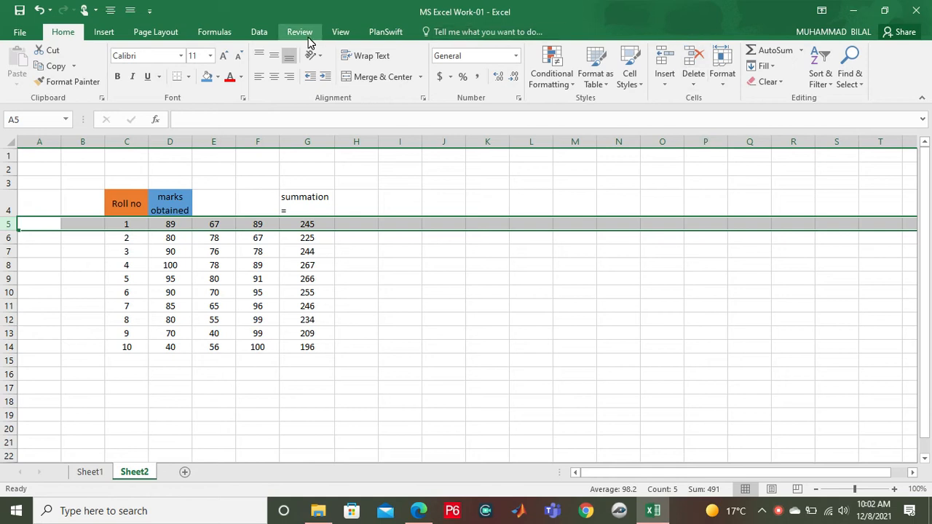
left_click(119, 32)
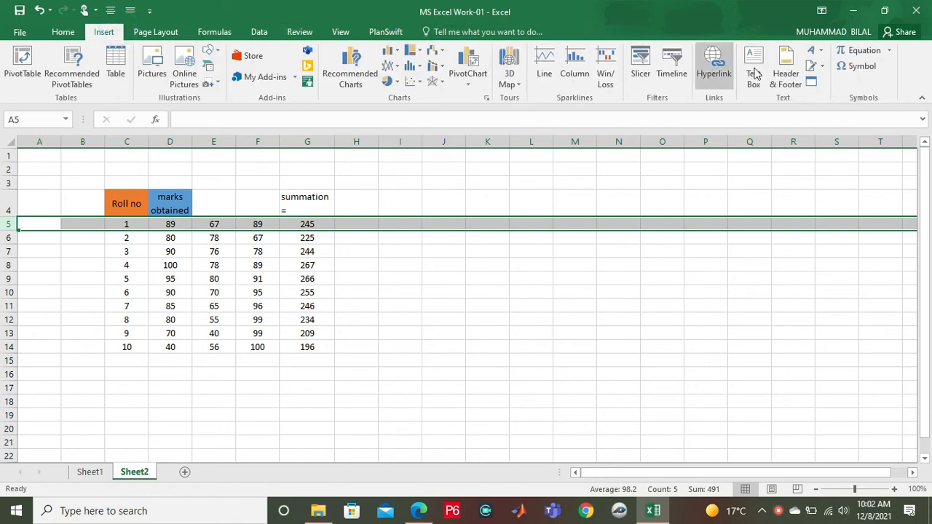
left_click(145, 32)
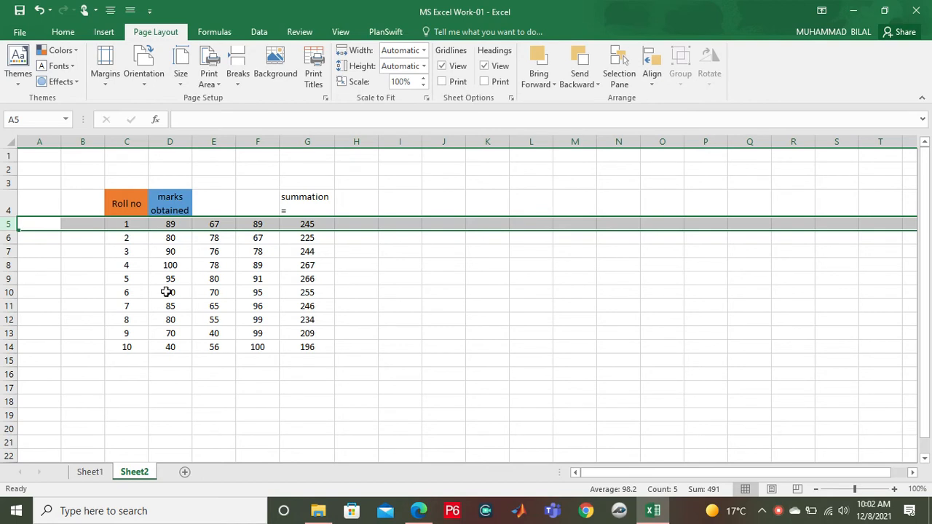
Fill the summation header in G4 with the same blue as the marks obtained header
left_click(316, 211)
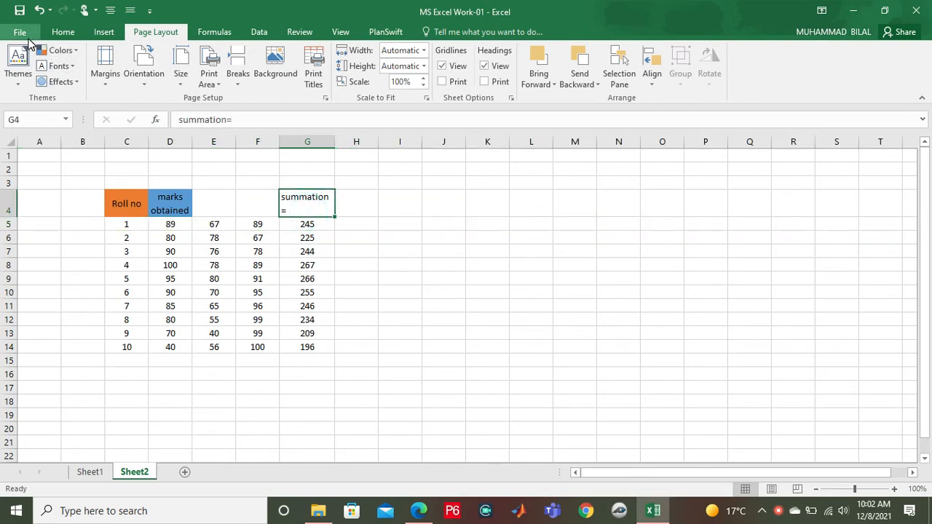
left_click(59, 32)
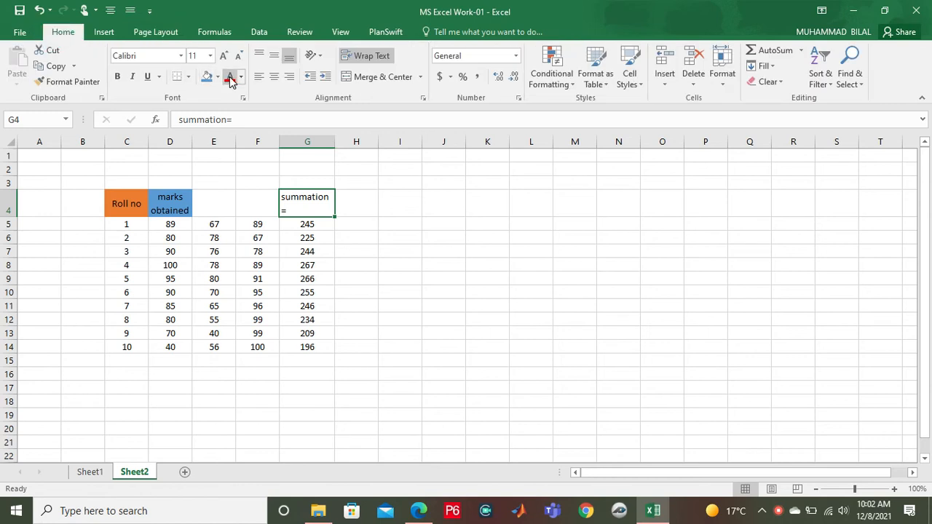
left_click(206, 76)
left_click(357, 393)
left_click_drag(356, 393, 355, 240)
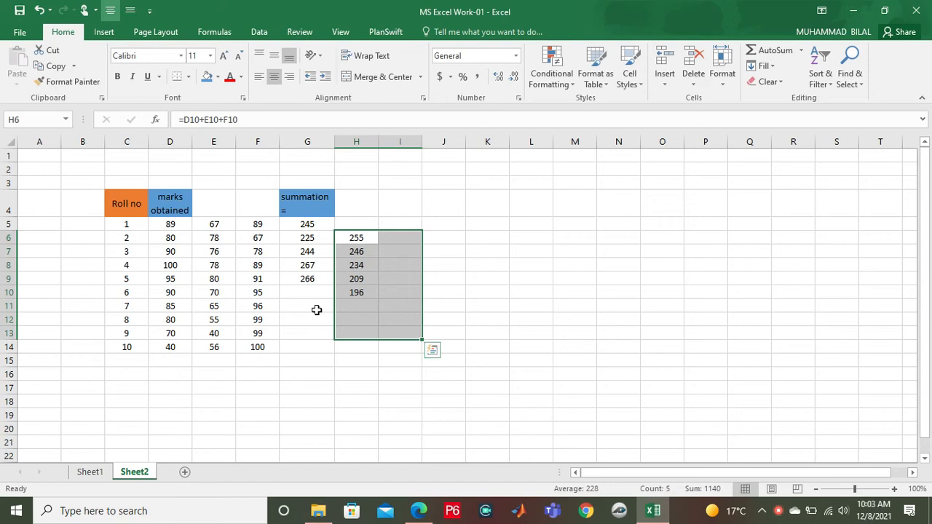
left_click(366, 320)
double_click(358, 243)
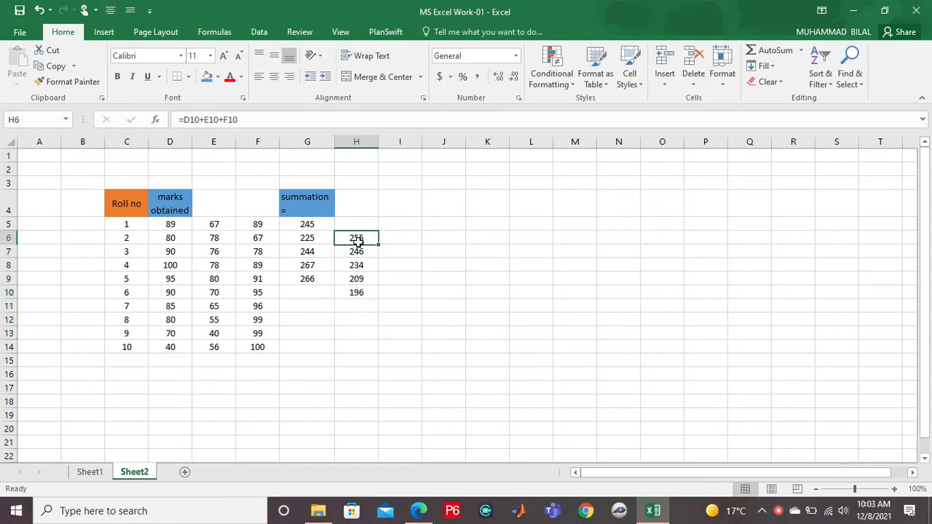
left_click(323, 224)
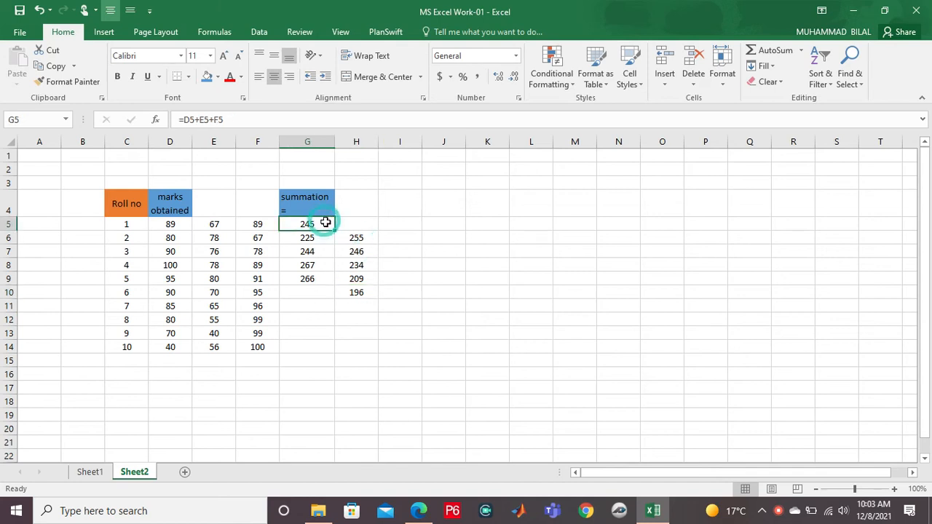
Copy the row-total formula in G5 down through G14
left_click(335, 230)
left_click(335, 230)
double_click(335, 229)
left_click_drag(322, 306, 295, 226)
double_click(295, 227)
key("Escape")
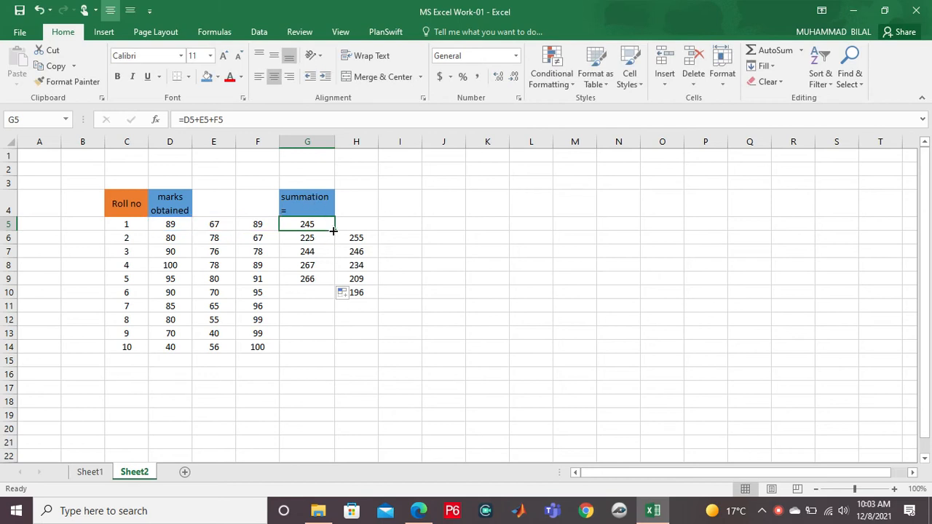
left_click(328, 228)
left_click_drag(332, 233, 326, 347)
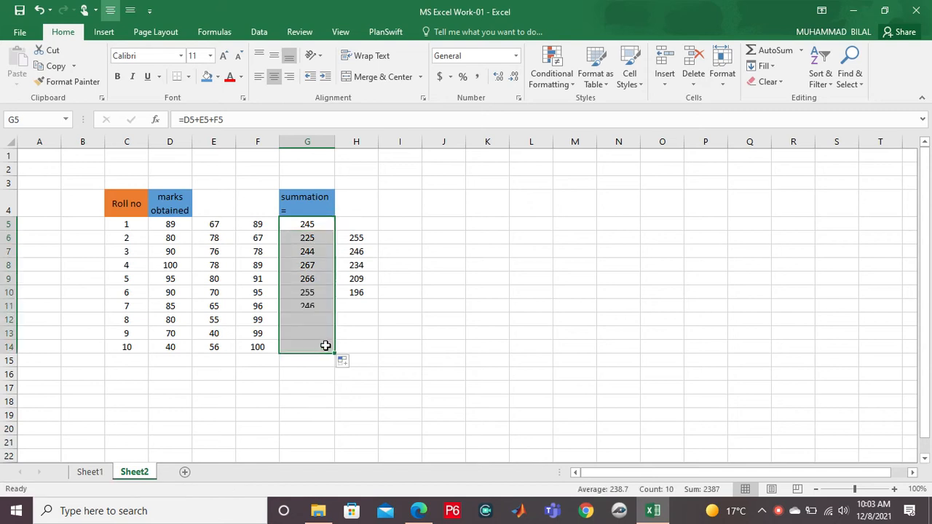
Clear the stray totals from cells H6 to H10 beside the summation column
double_click(362, 236)
left_click(397, 316)
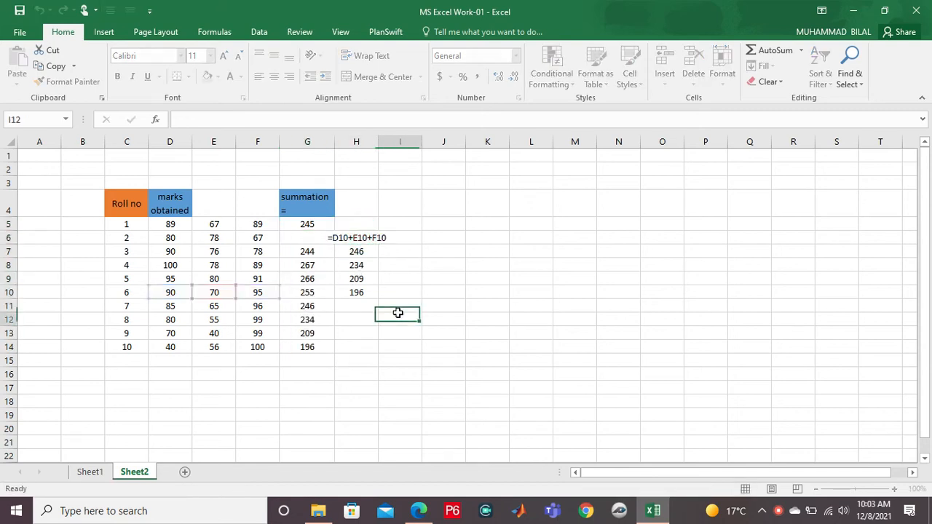
left_click(376, 297)
left_click(362, 236)
left_click_drag(362, 237, 366, 295)
key("Delete")
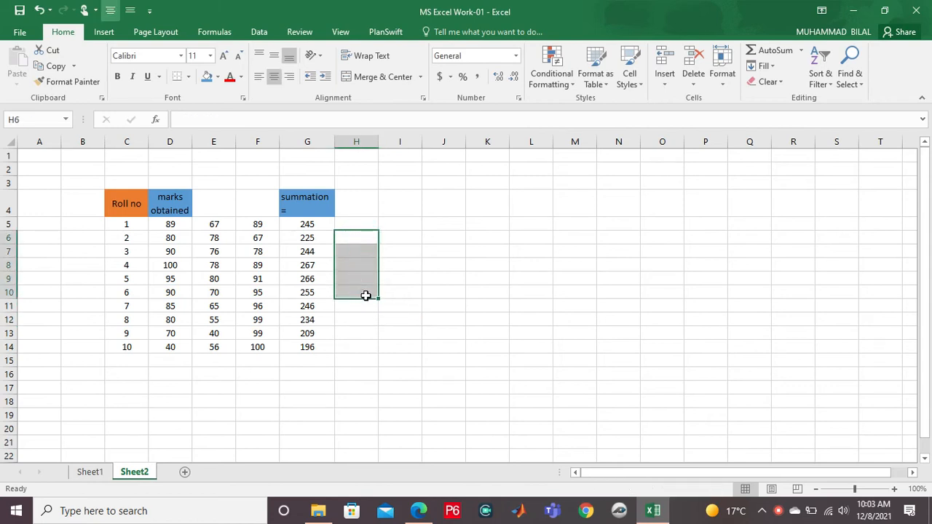
left_click(385, 370)
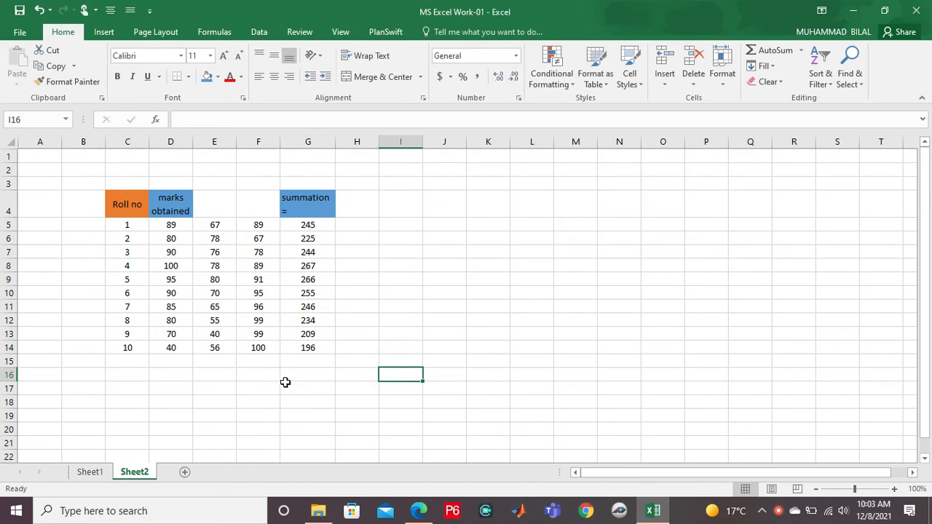
Delete all the row totals from cells G5 to G14 under the summation header
left_click(344, 227)
left_click(313, 225)
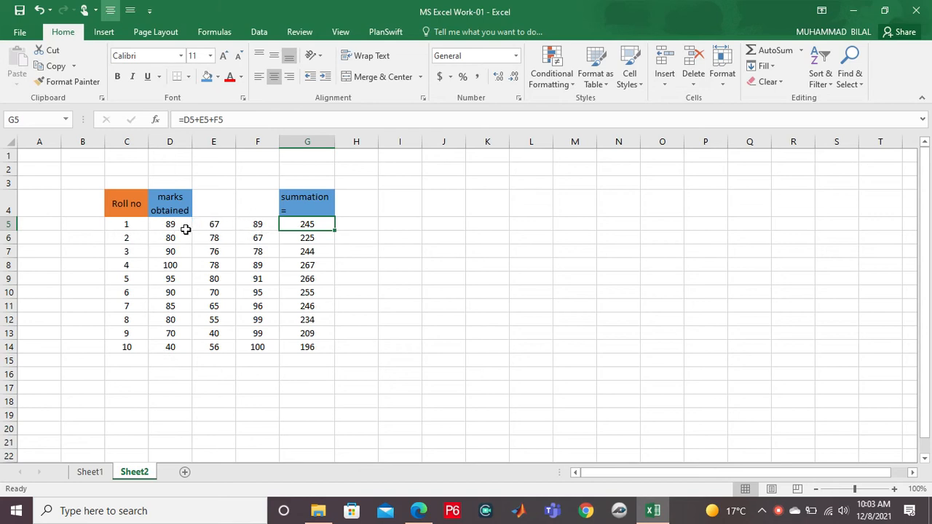
key("F2")
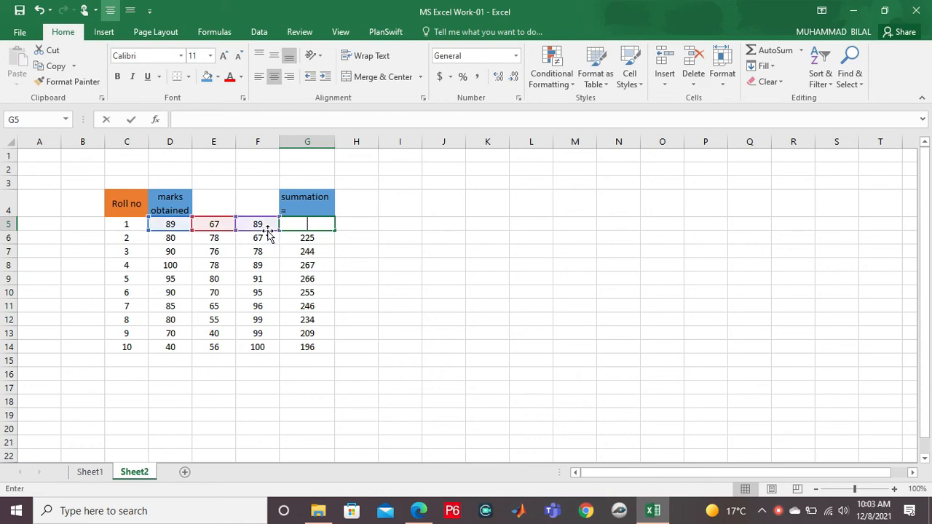
key("Escape")
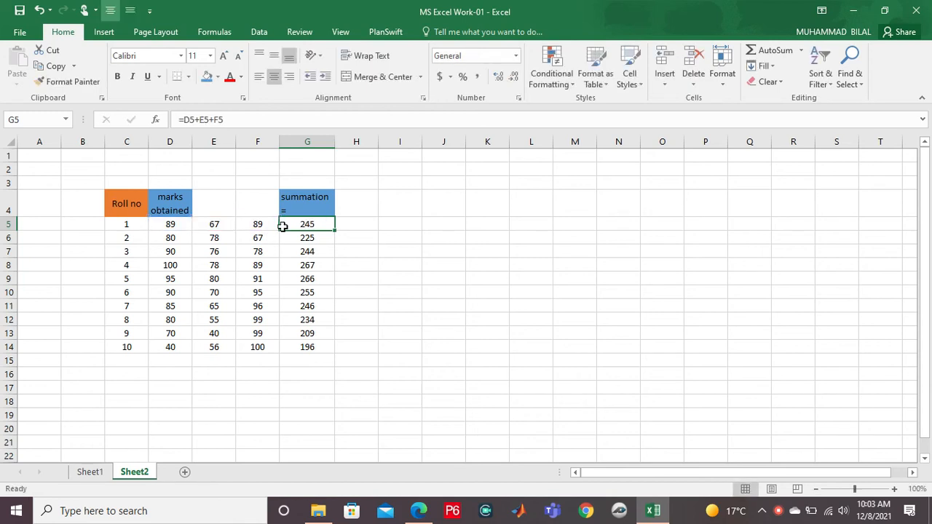
left_click_drag(291, 222, 317, 350)
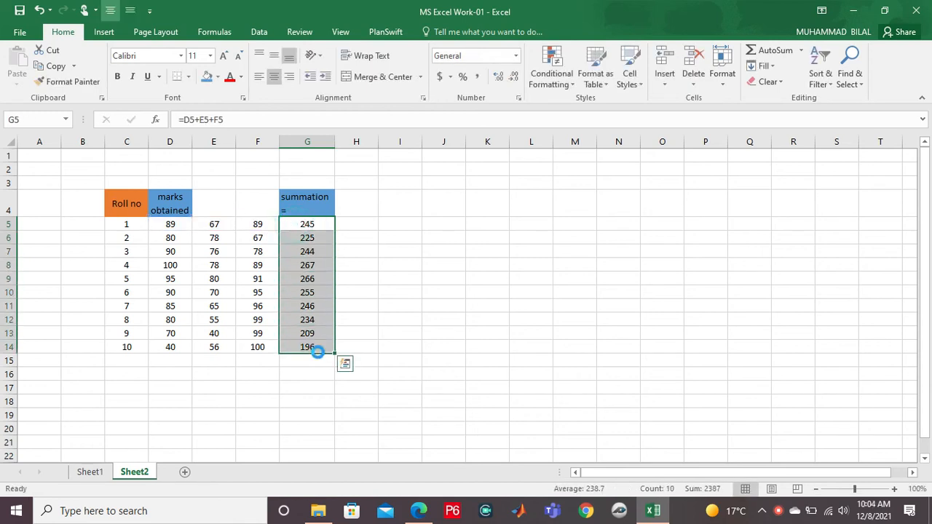
key("Delete")
Insert an AutoSum in G5 and correct its range so the formula reads =SUM(D5:F5)
left_click(318, 228)
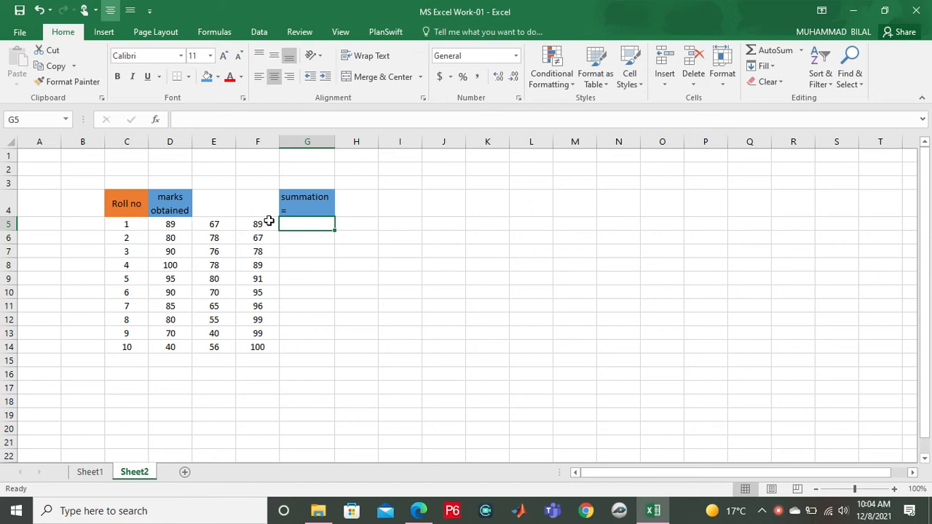
left_click(780, 49)
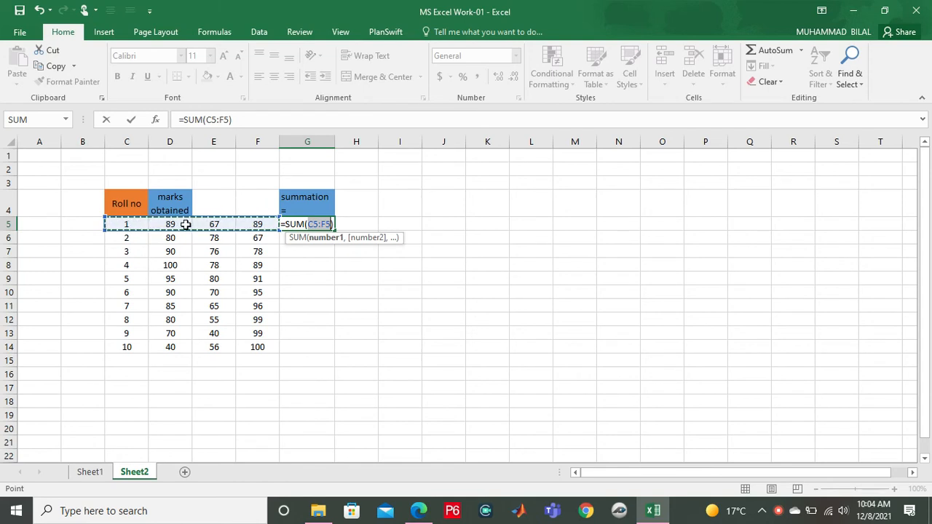
left_click(216, 119)
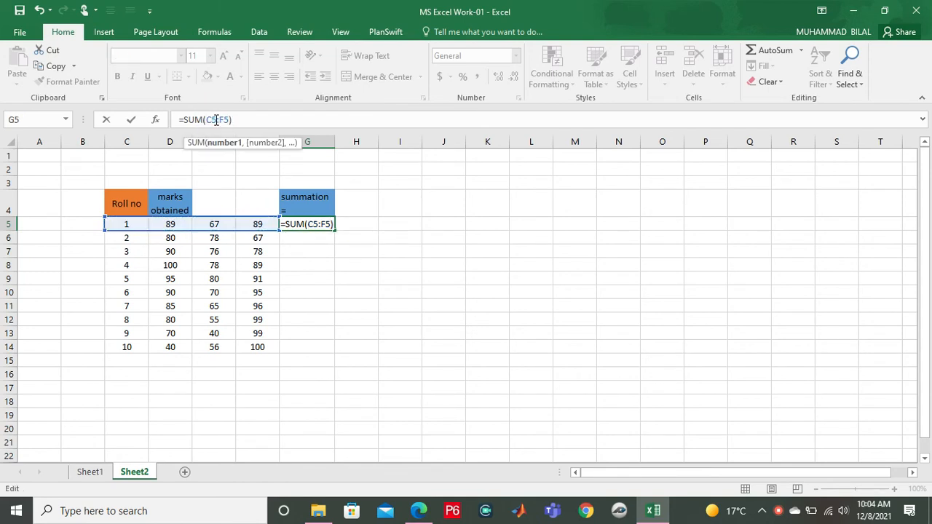
key("BackSpace")
key("BackSpace")
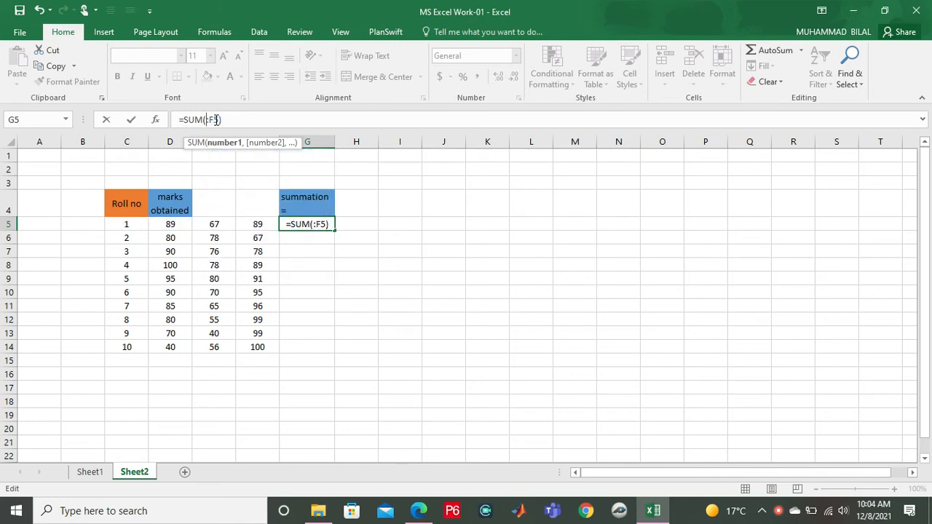
type("5")
key("Left")
type("d")
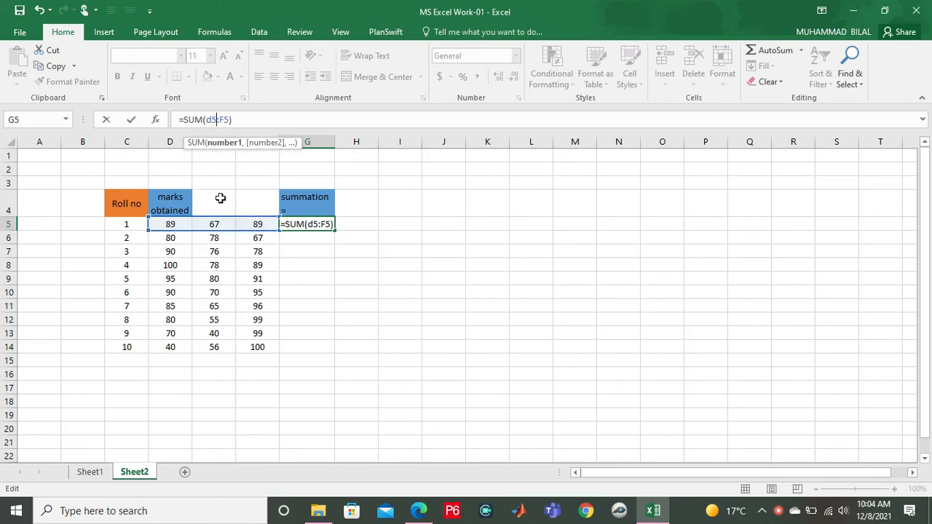
key("ctrl+Return")
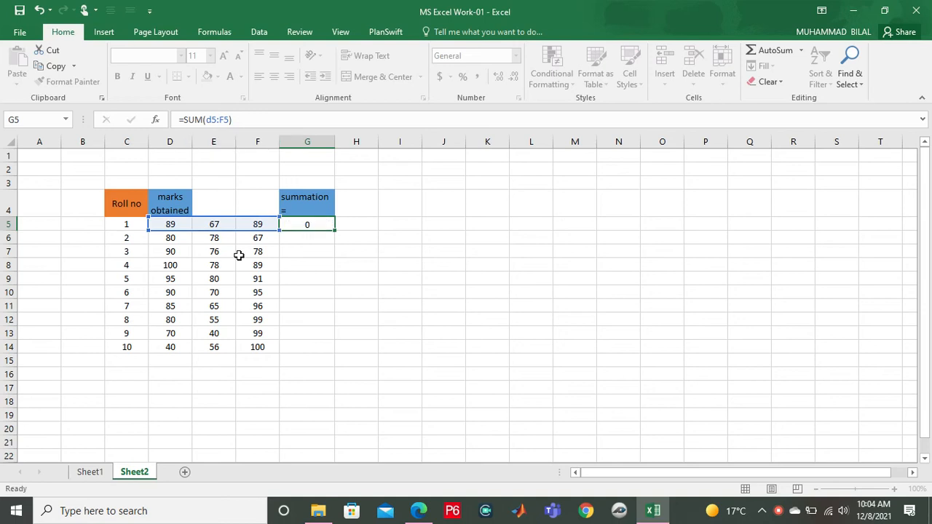
key("Return")
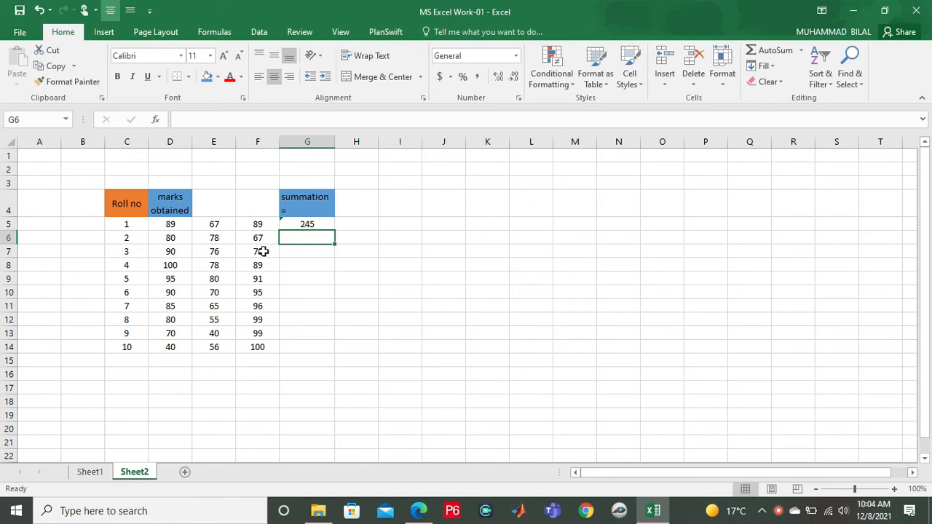
Use AutoSum to total the three marks of rows 6, 8 and 7 in column G
left_click_drag(155, 240, 256, 241)
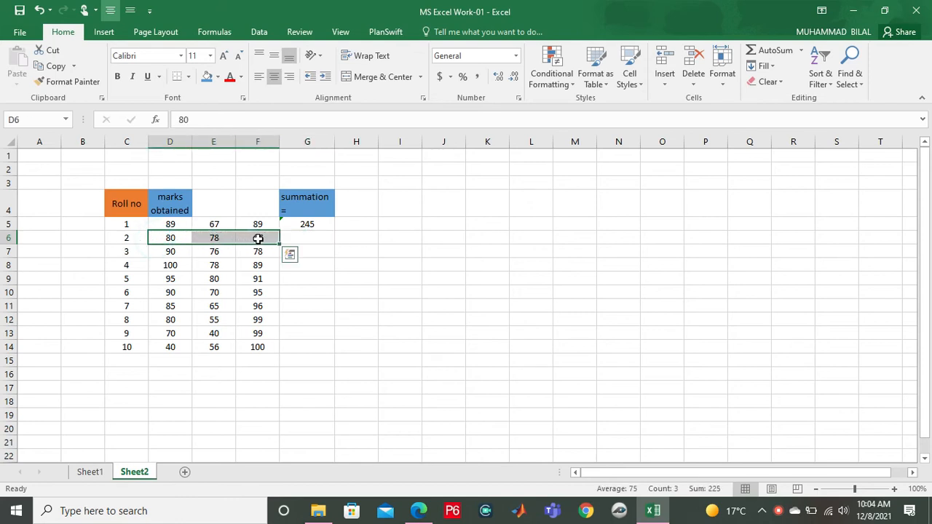
left_click(773, 55)
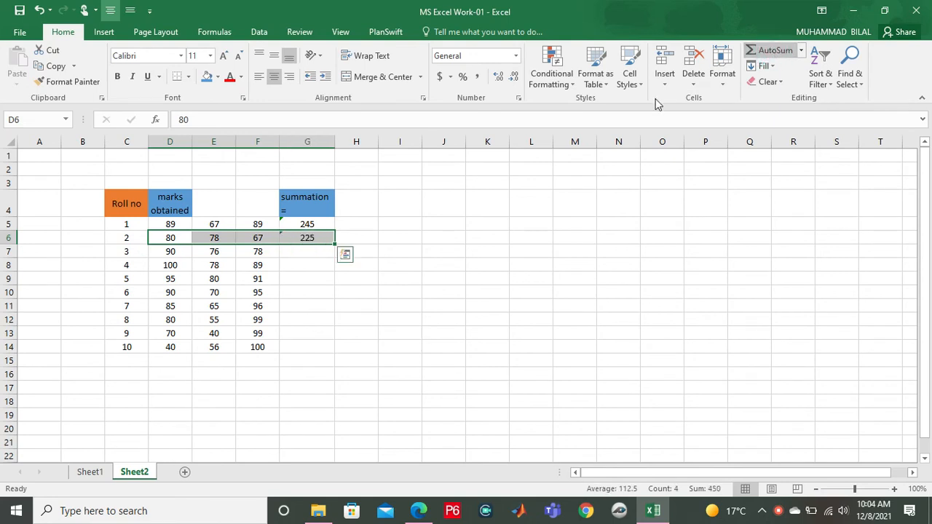
left_click(324, 252)
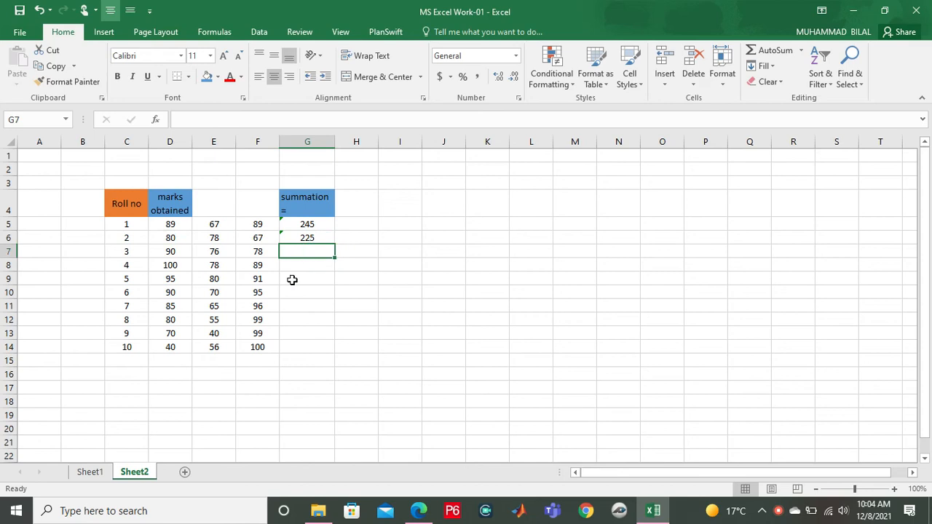
left_click_drag(166, 263, 305, 267)
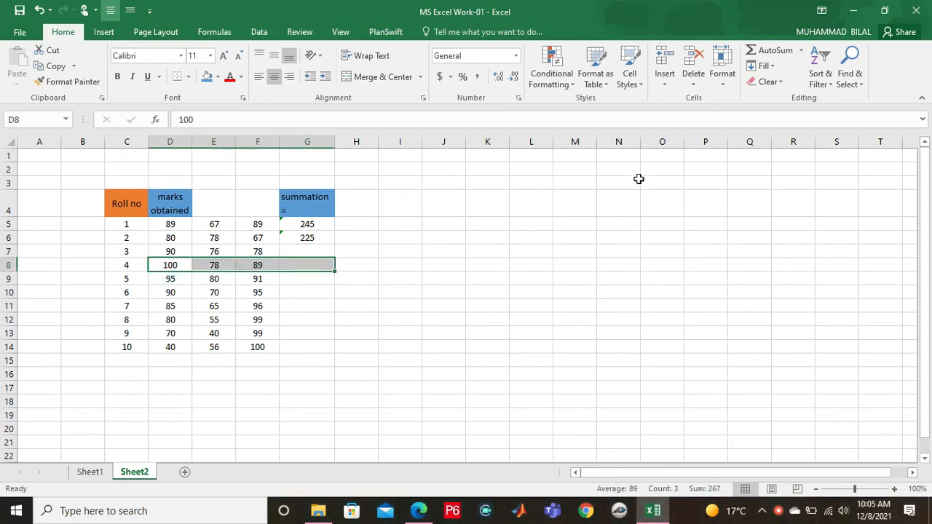
left_click(773, 50)
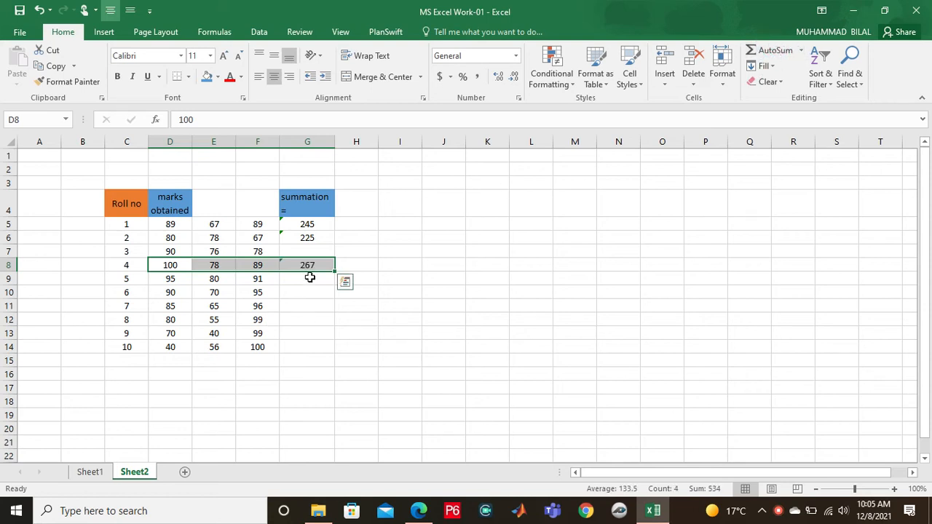
left_click(257, 249)
left_click_drag(181, 251, 303, 253)
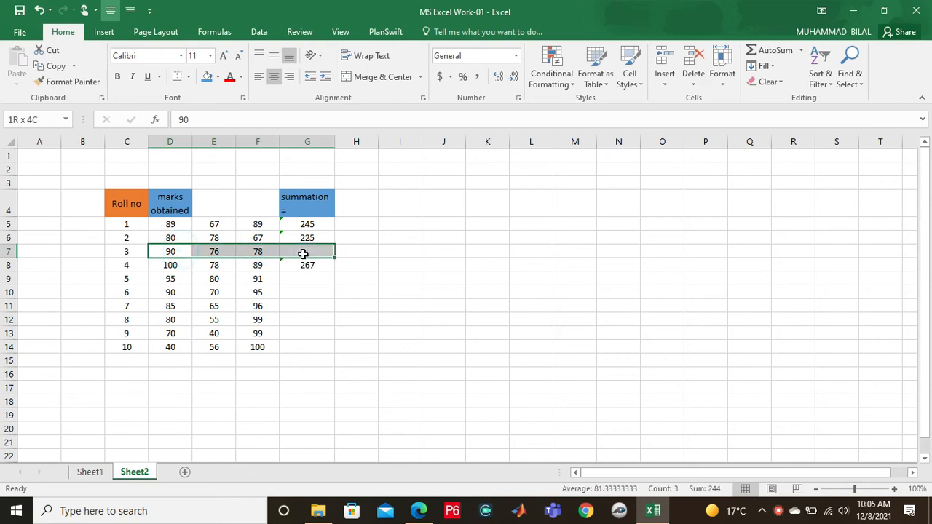
left_click(784, 48)
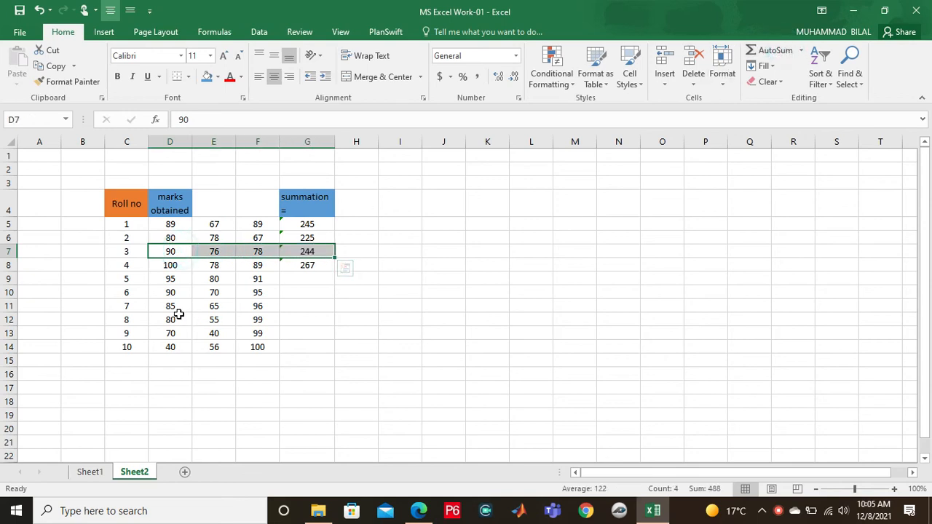
Use AutoSum to total the three marks of rows 9, 10 and 11 in column G
left_click_drag(183, 281, 318, 278)
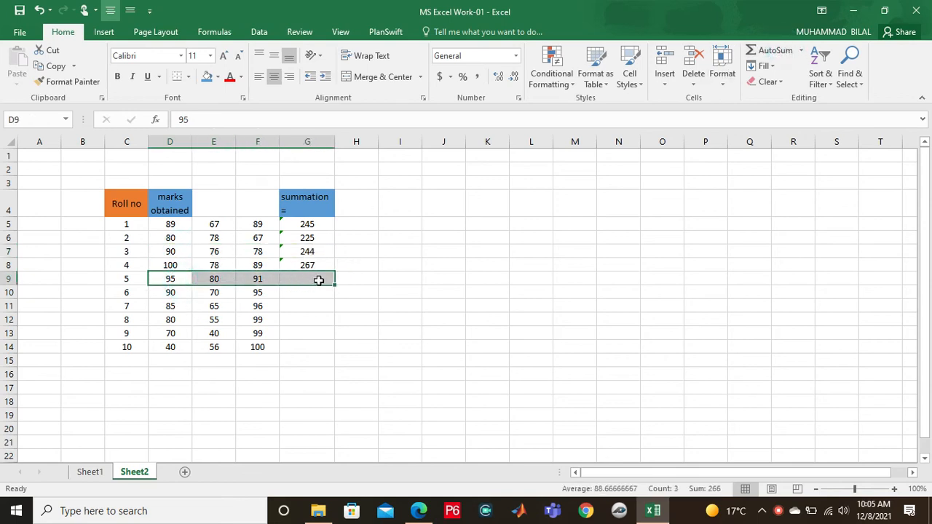
left_click(762, 57)
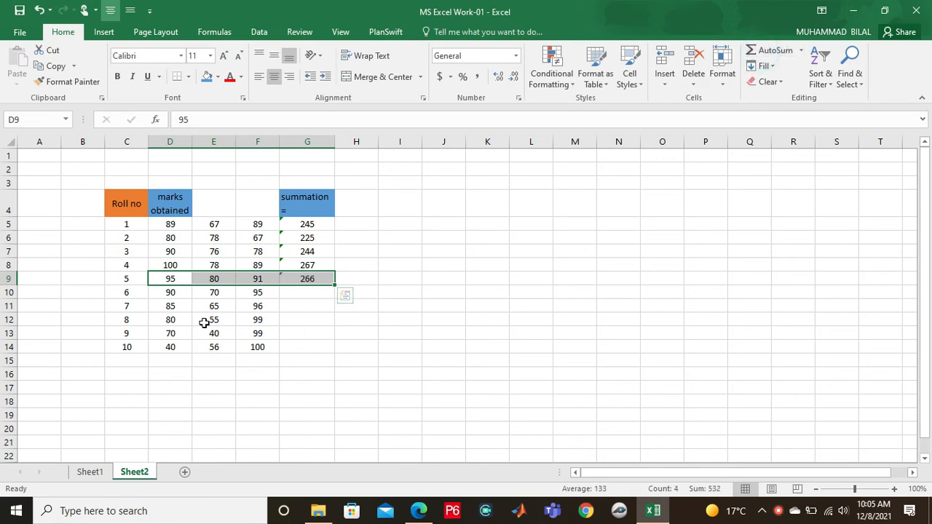
left_click(170, 292)
left_click_drag(213, 292, 321, 300)
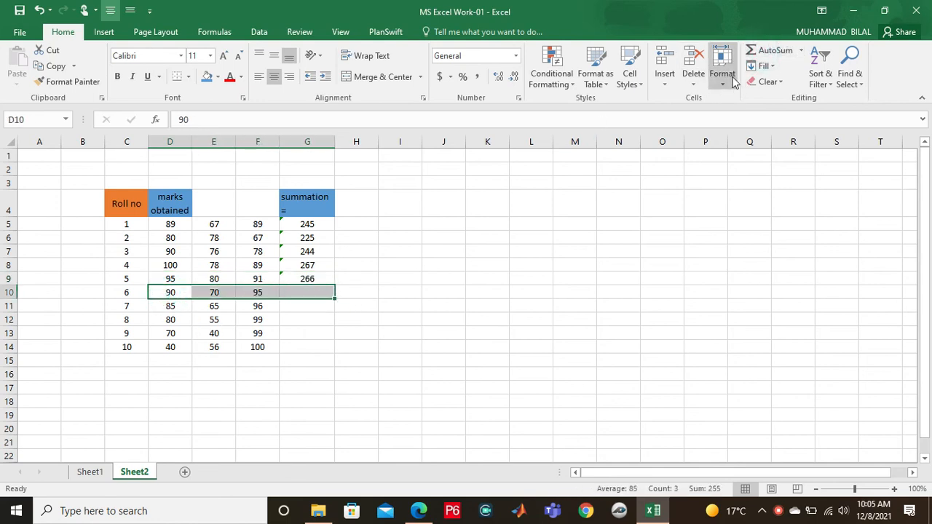
left_click(770, 53)
left_click_drag(175, 309, 320, 306)
left_click(770, 52)
Use AutoSum to total the three marks of rows 12, 13 and 14 in column G
left_click_drag(155, 321, 313, 320)
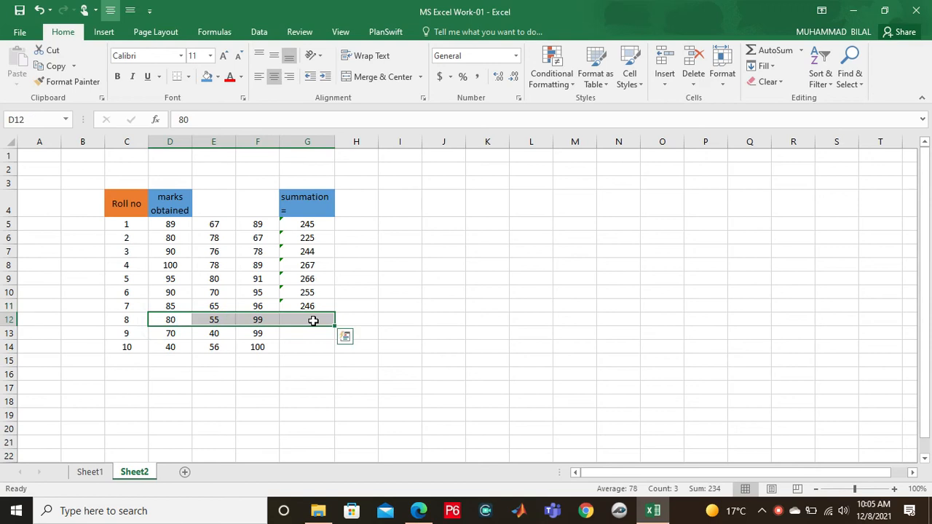
left_click(770, 50)
left_click_drag(165, 336, 316, 335)
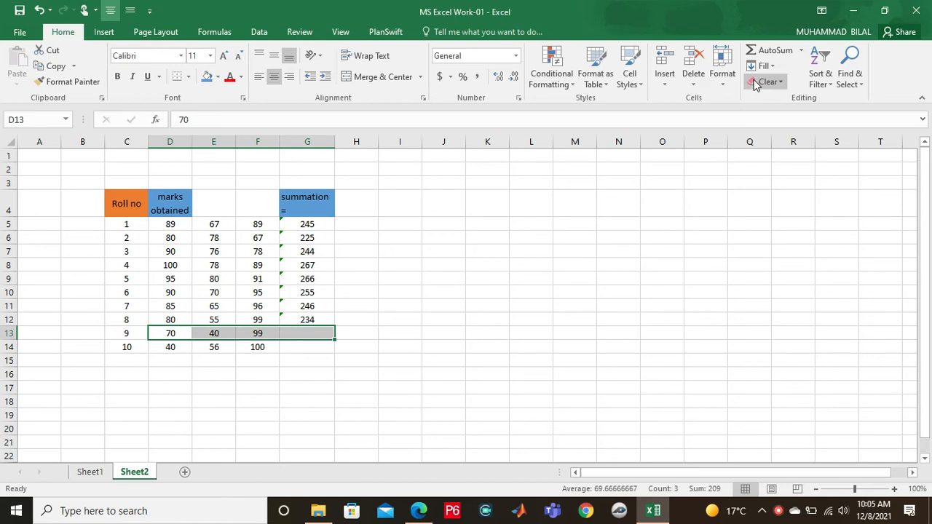
left_click(770, 51)
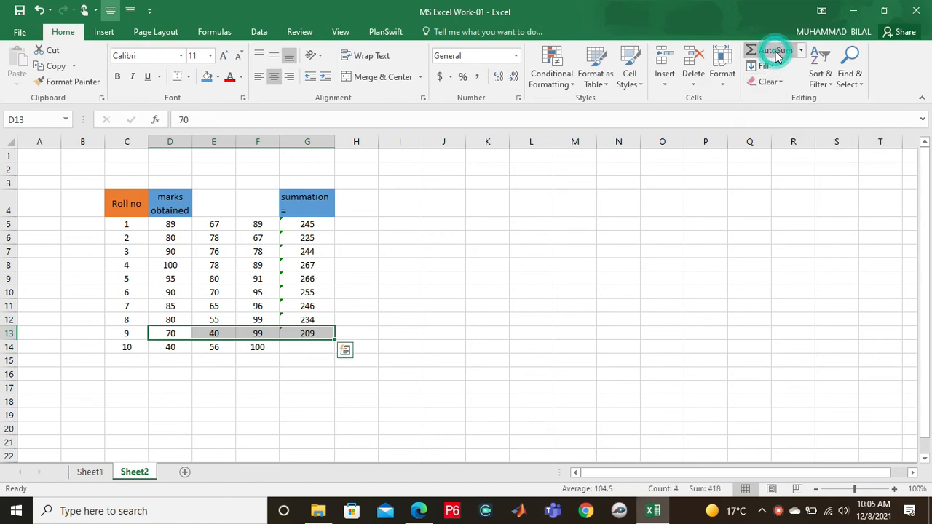
left_click_drag(158, 347, 298, 348)
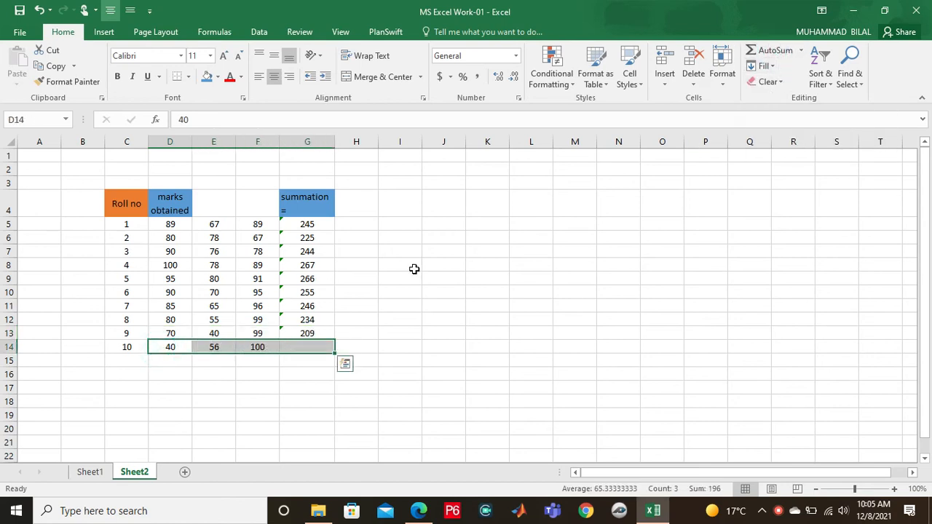
left_click(770, 51)
left_click(374, 336)
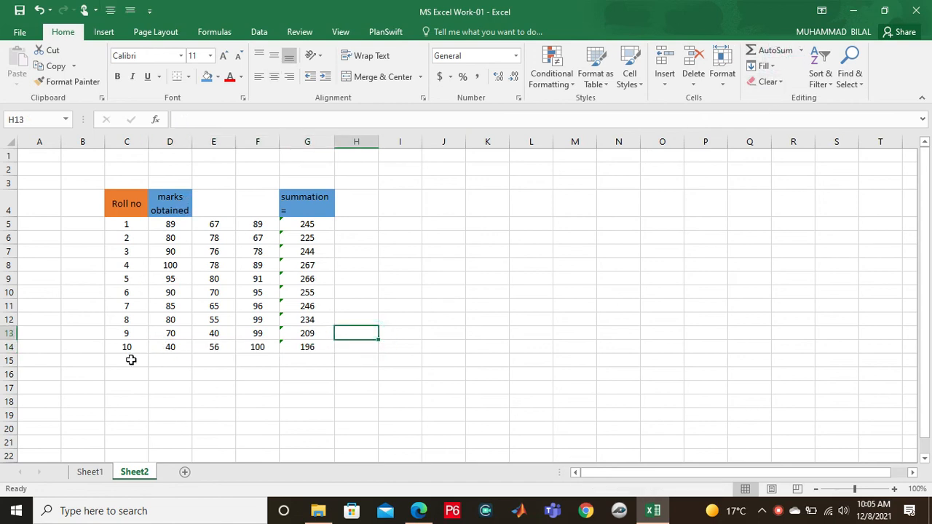
Fill cells D10 to G10, the marks and total of roll no 6, with a light gold color
left_click(130, 292)
left_click_drag(160, 294, 307, 292)
left_click(217, 76)
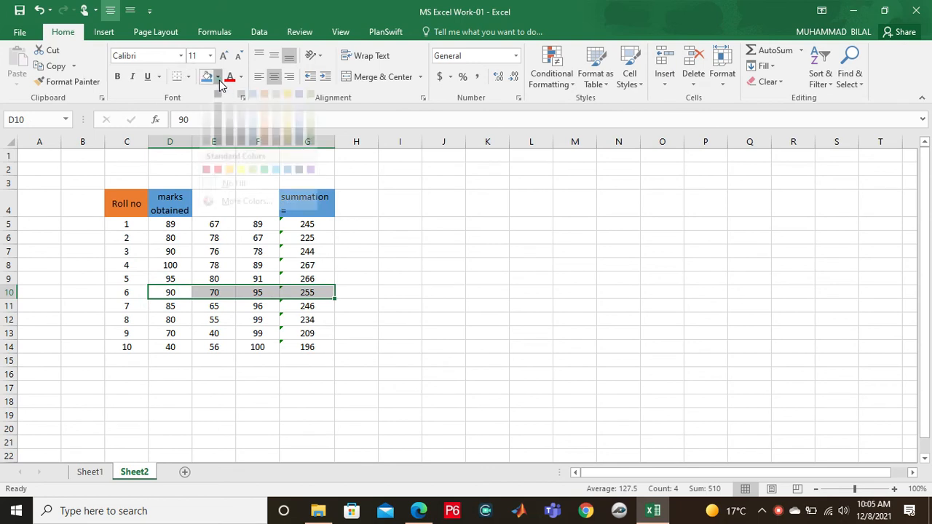
left_click(286, 133)
left_click(356, 361)
Use AutoSum to total the marks in E5 to E14 in cell E15
scroll(216, 348, "down", 1)
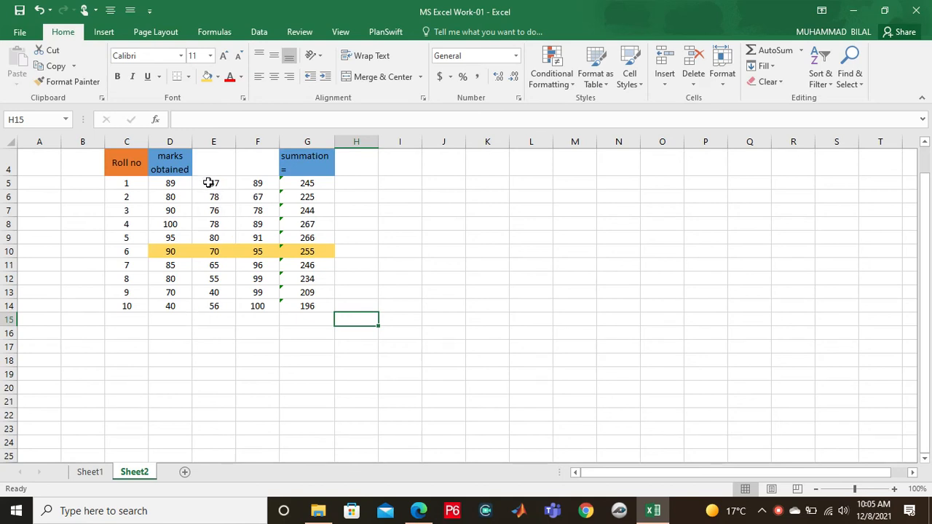
left_click_drag(208, 183, 211, 306)
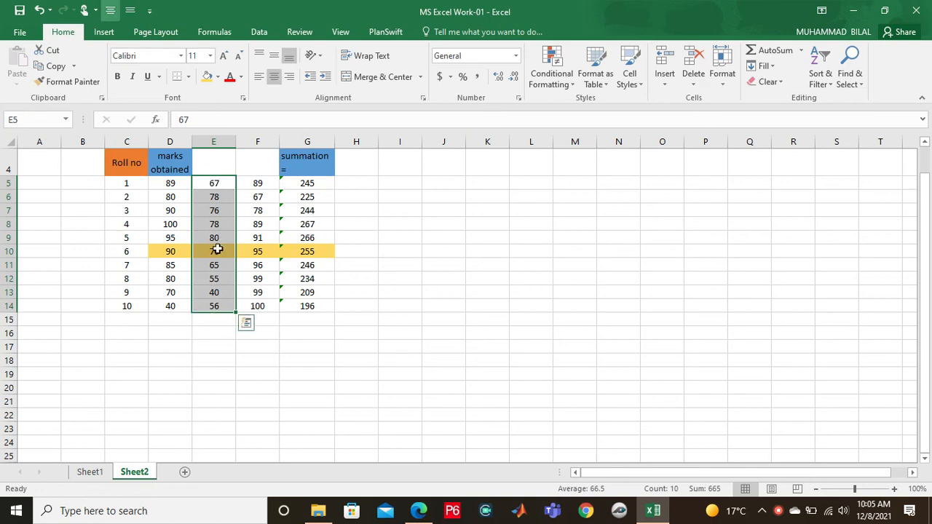
left_click(778, 51)
left_click_drag(207, 360, 210, 328)
left_click(210, 324)
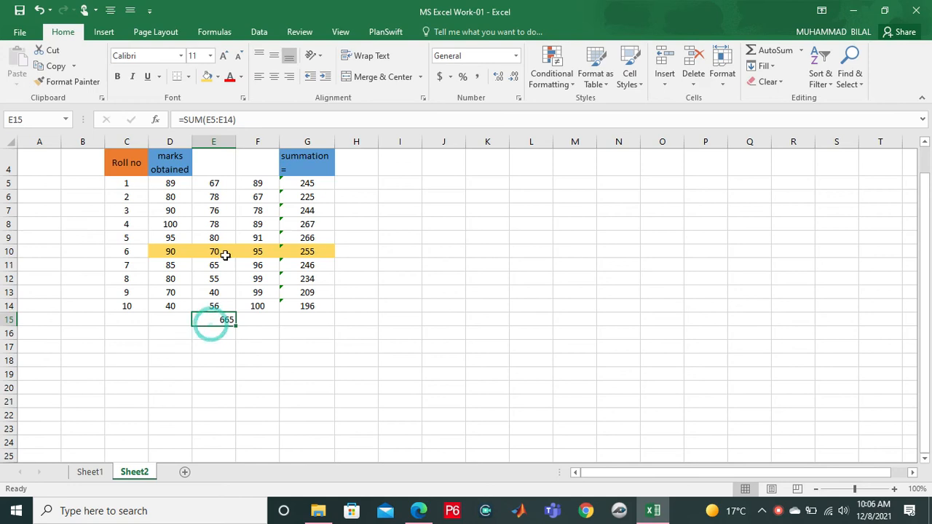
left_click_drag(310, 386, 752, 170)
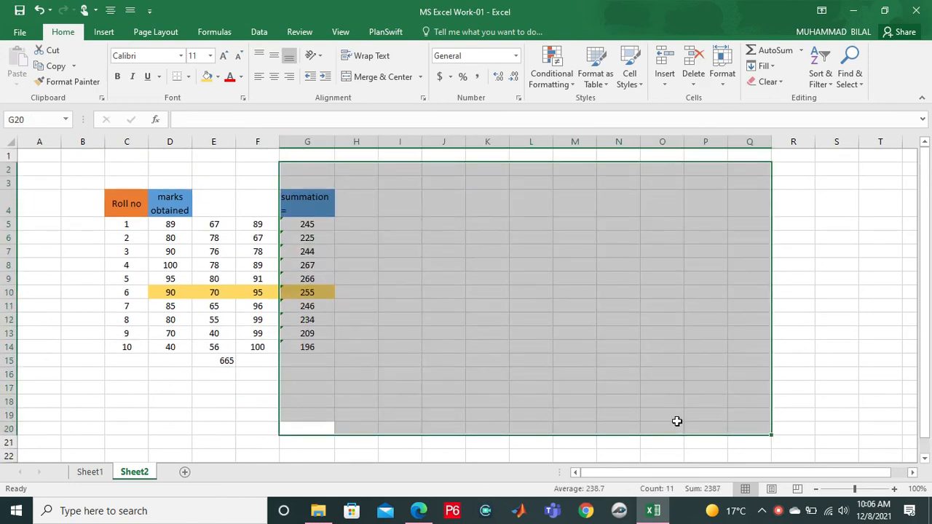
left_click(599, 514)
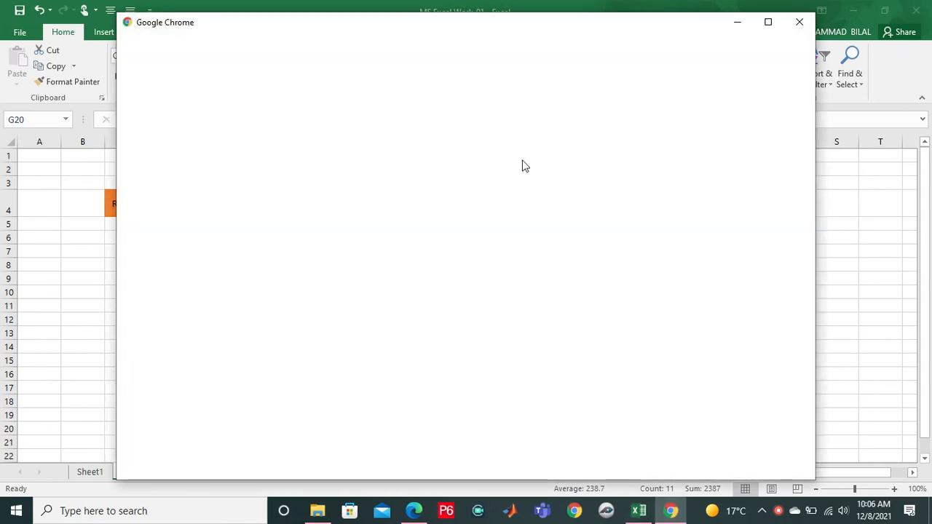
left_click(799, 21)
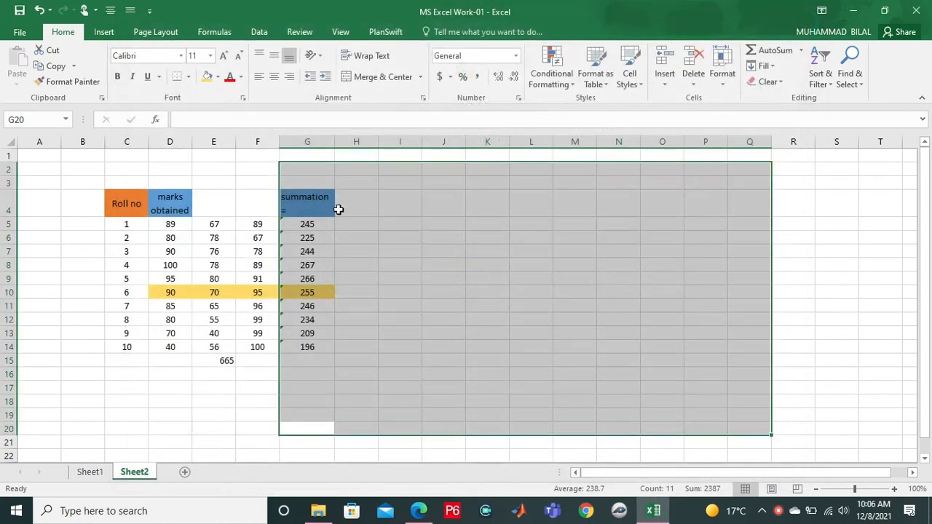
Examine the column total's formula in E15 and the cell range it refers to
left_click(213, 362)
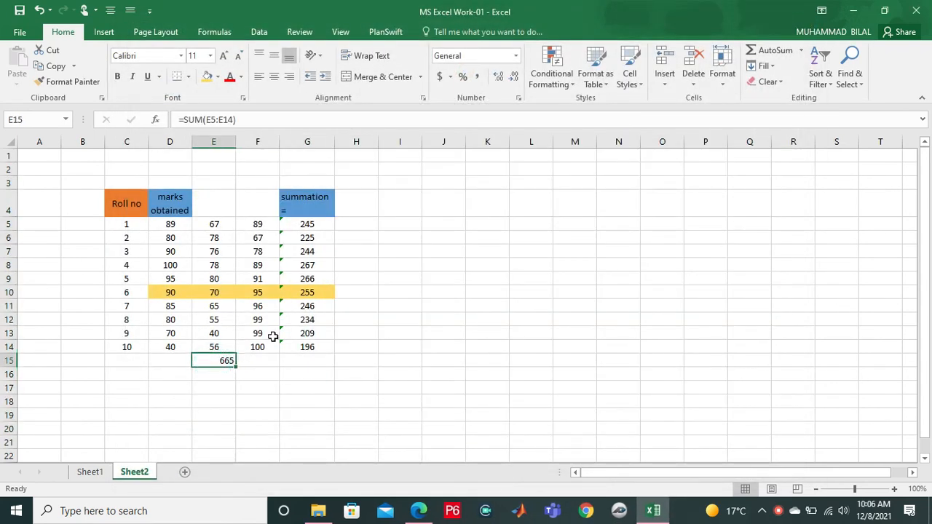
left_click(213, 120)
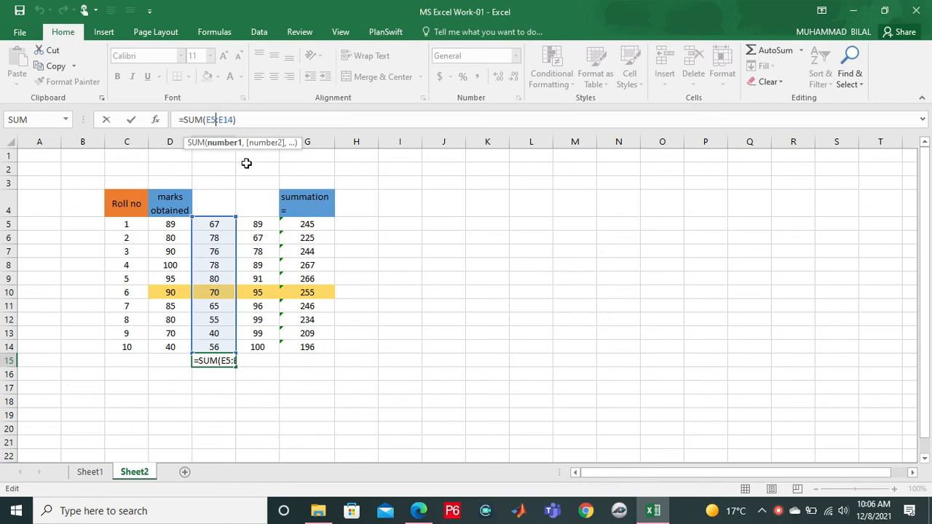
key("ctrl+Return")
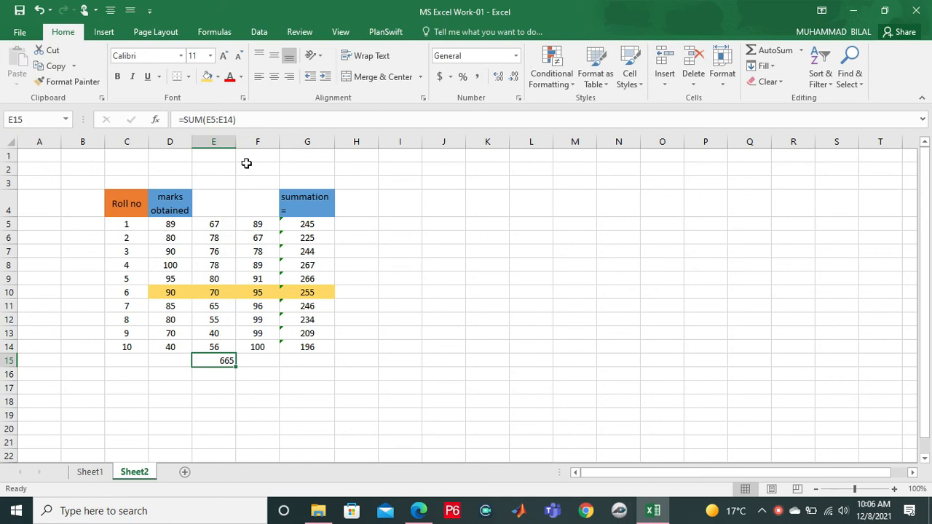
left_click(291, 399)
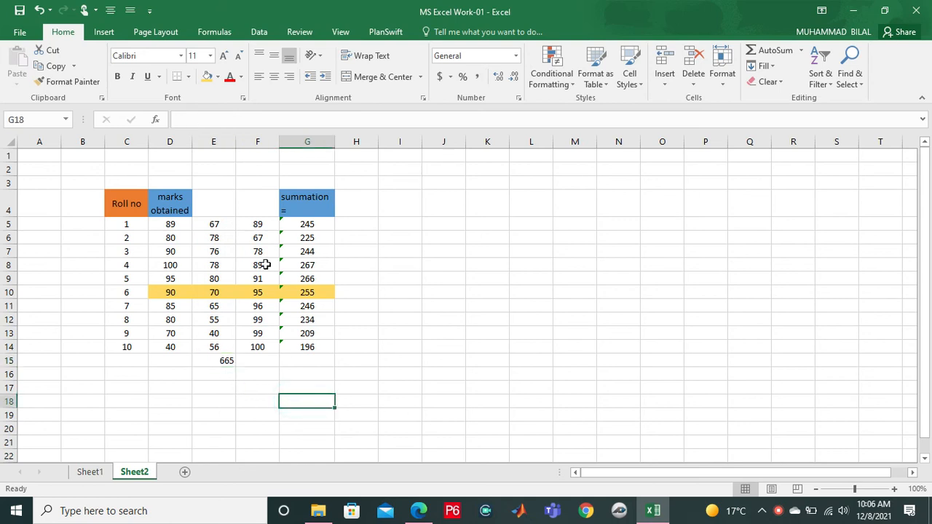
Replace the formula in E15 with a cell-by-cell addition starting =E5+E6+E7+E8+E9
left_click(221, 359)
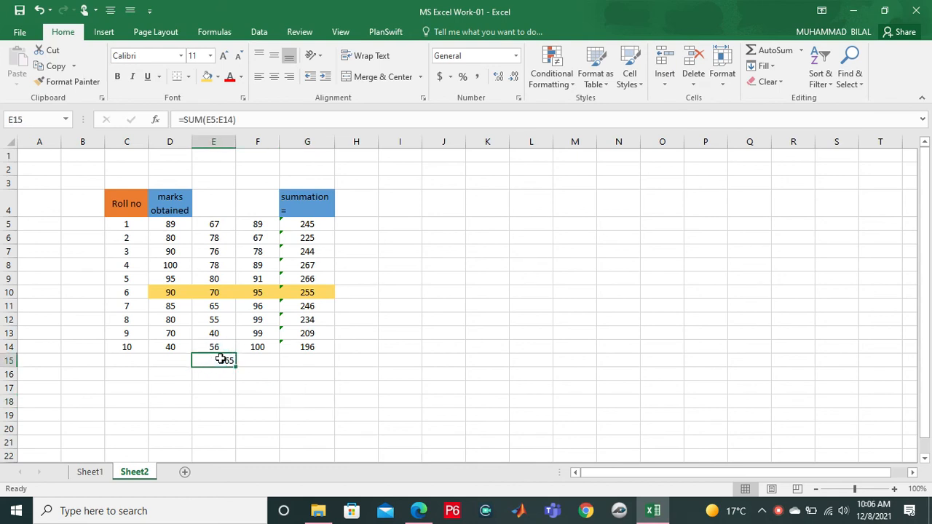
double_click(221, 359)
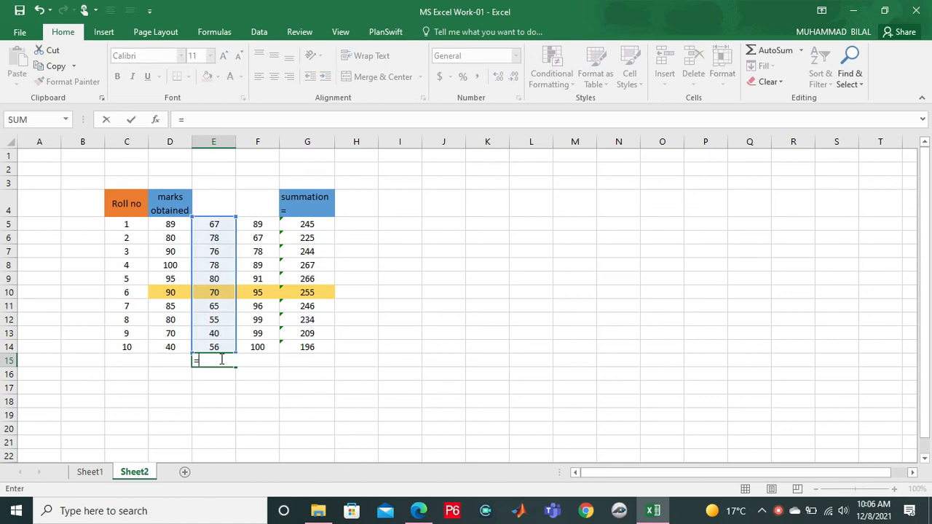
type("=")
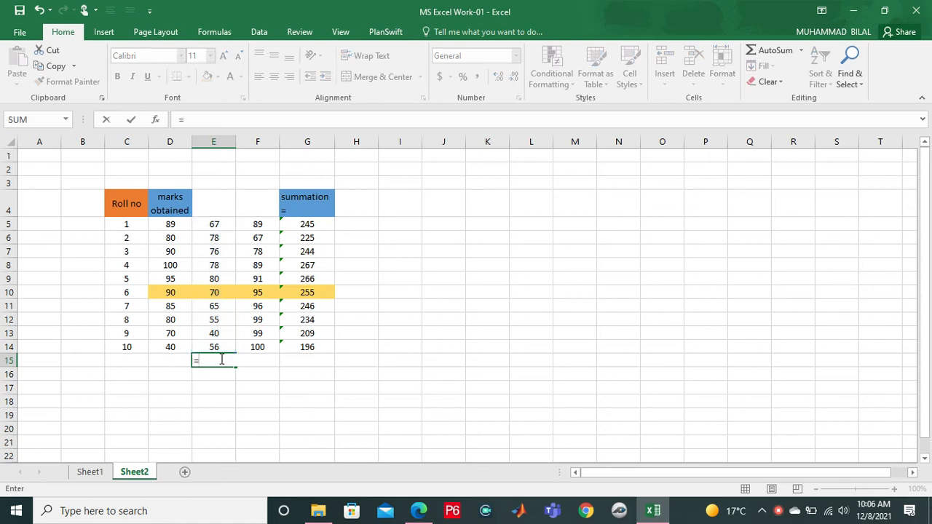
left_click(217, 227)
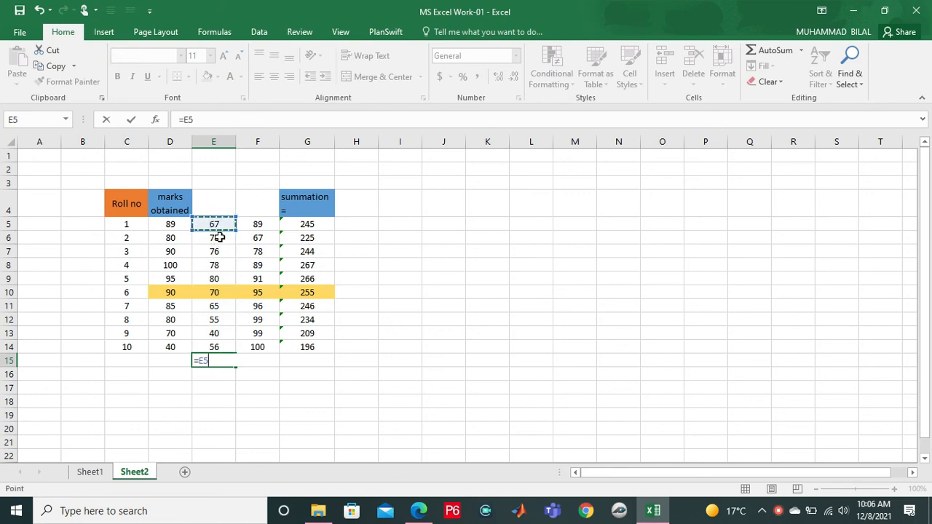
type("+")
left_click(218, 240)
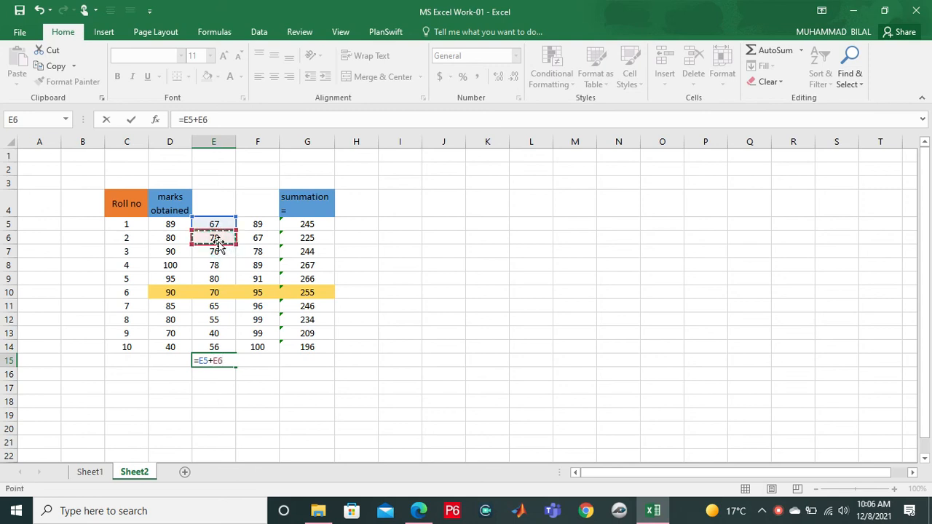
type("+")
left_click(216, 255)
type("+")
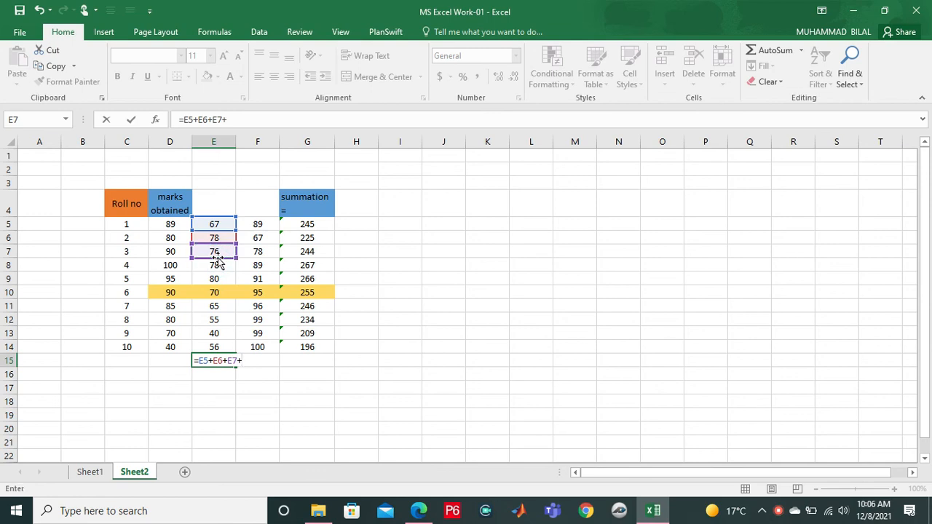
left_click(216, 266)
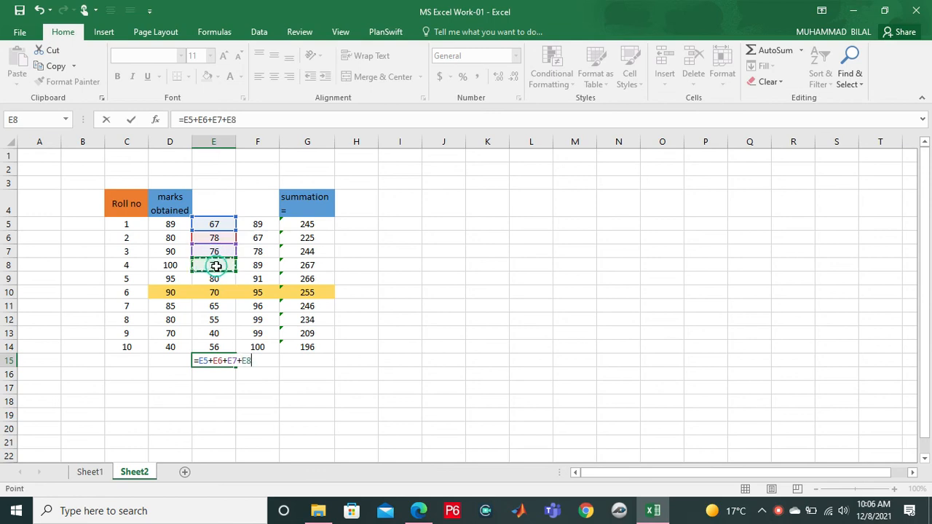
type("+")
left_click(215, 280)
Extend the addition formula in E15 with the cells E10, E11, E12, E13 and E14
type("+")
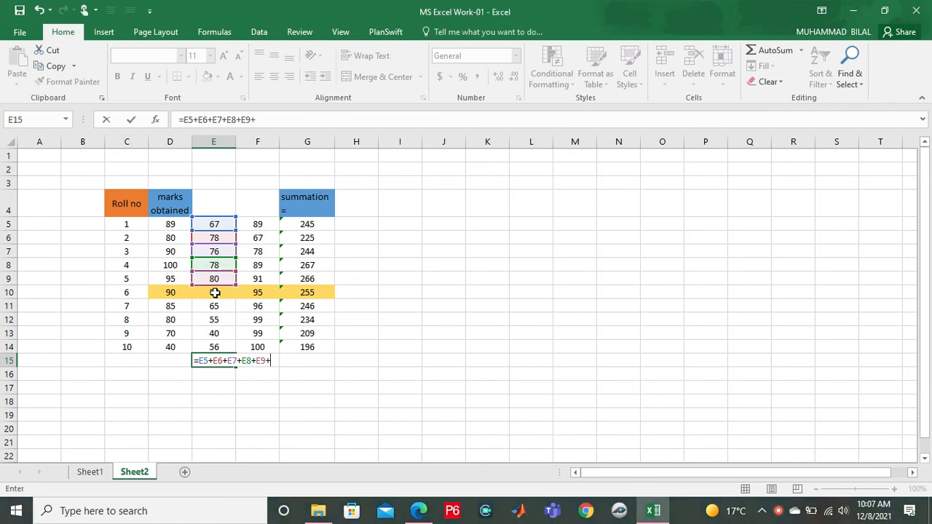
left_click(213, 301)
left_click(209, 293)
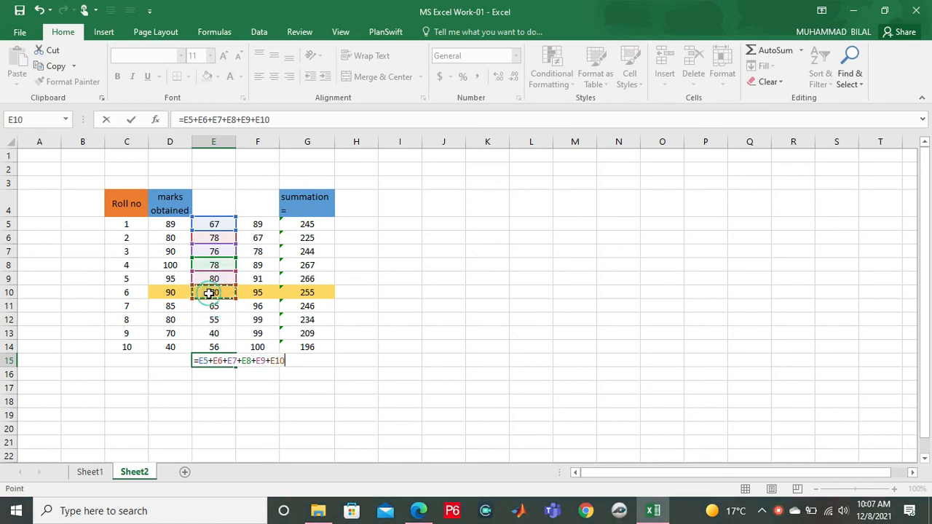
type("+")
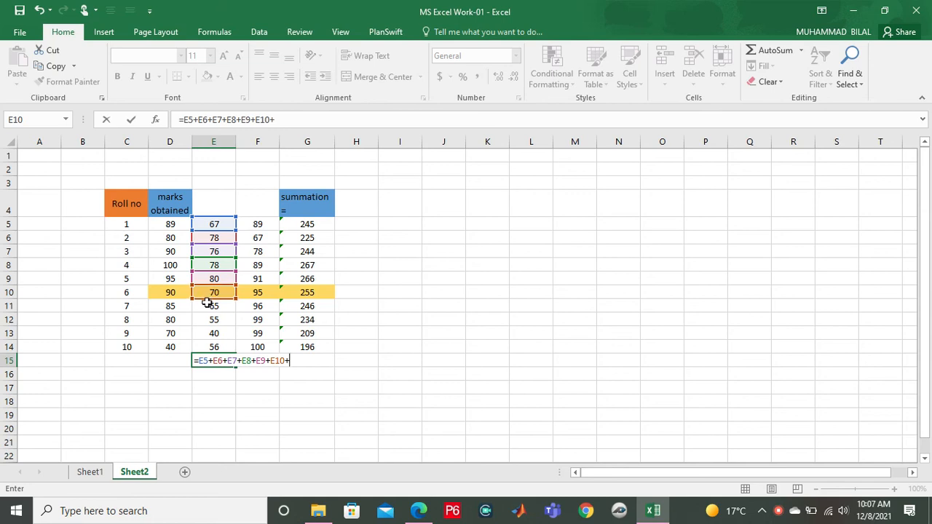
left_click(206, 305)
type("+")
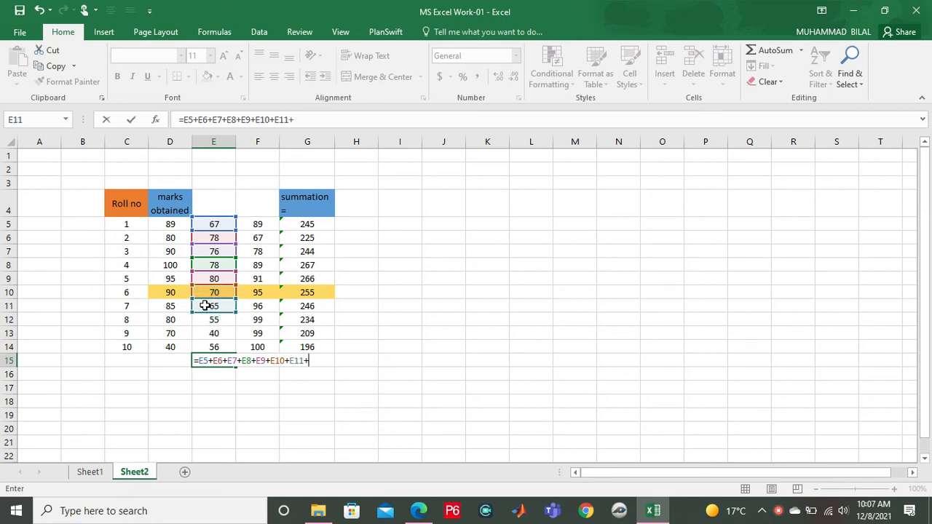
left_click(206, 320)
type("+")
left_click(206, 333)
type("+")
left_click(206, 347)
type("+")
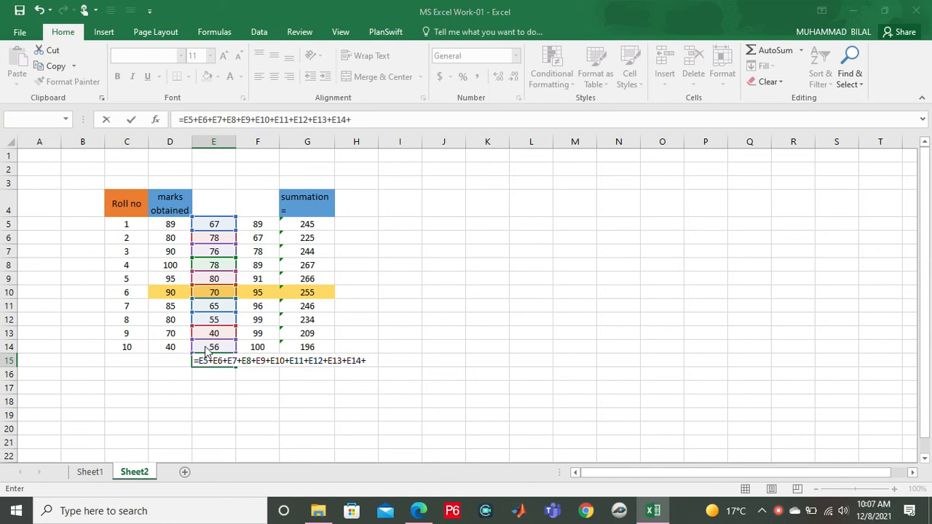
Decline the suggested formula correction, remove the trailing plus sign after E14 and enter the formula in E15
key("Return")
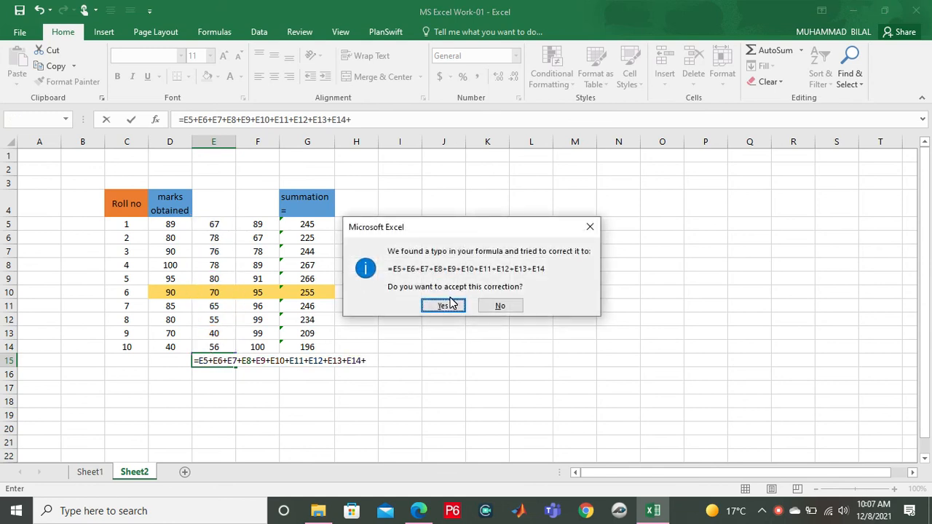
left_click(589, 228)
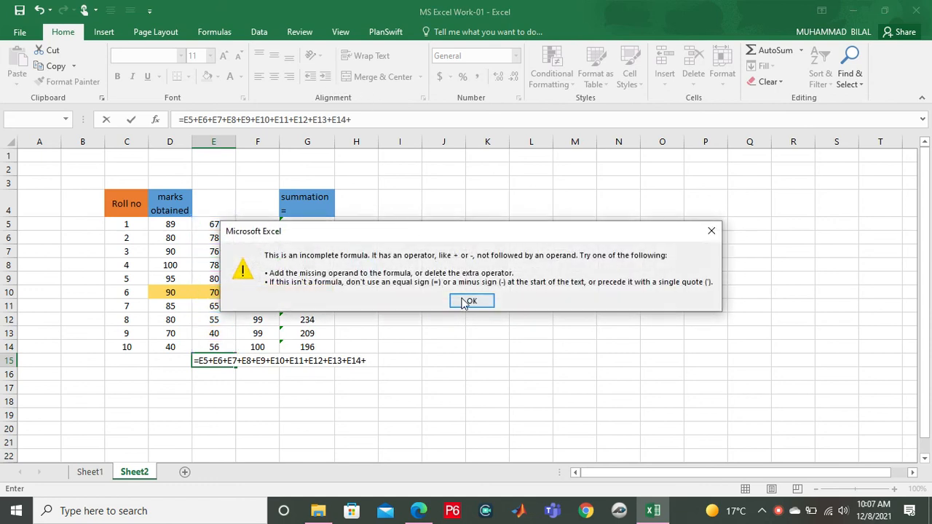
left_click(461, 299)
left_click(360, 121)
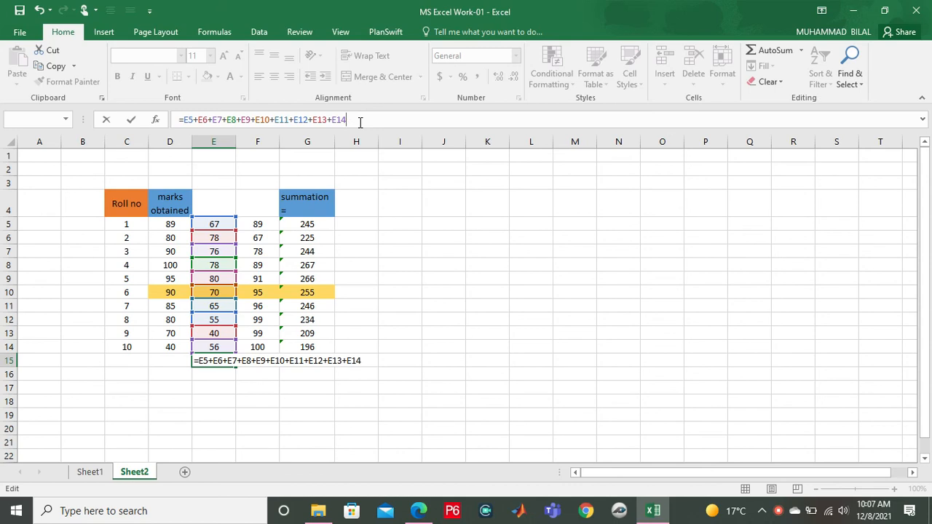
key("Return")
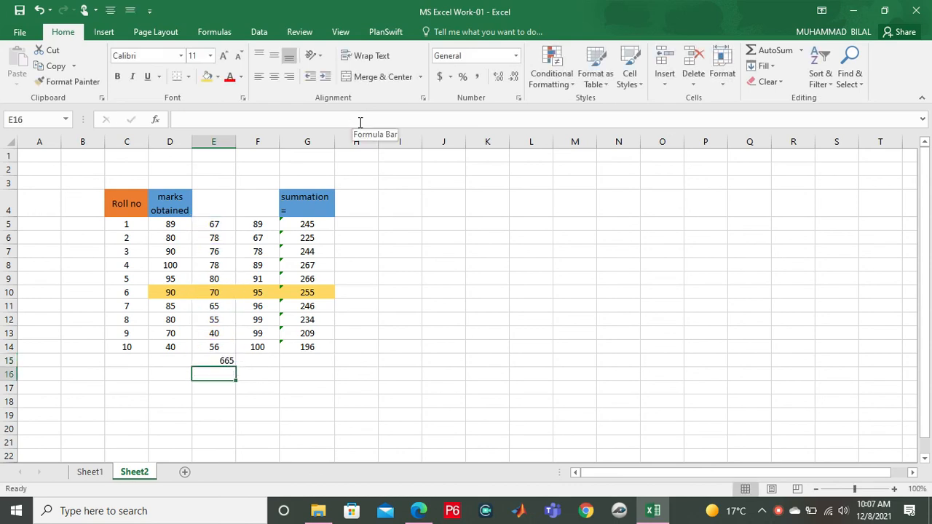
Examine the addition formula in E15 and the marks in E5 to E14 that it refers to
left_click(216, 359)
left_click(215, 358)
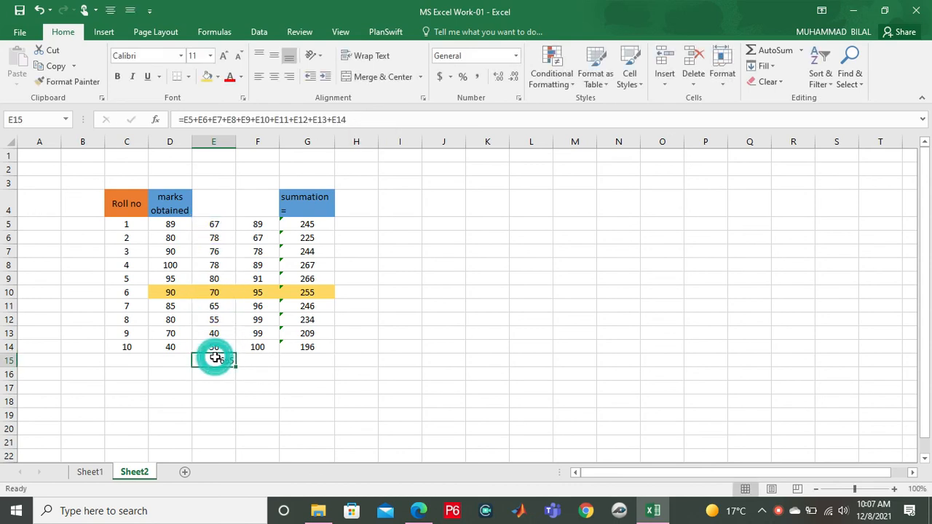
left_click(207, 226)
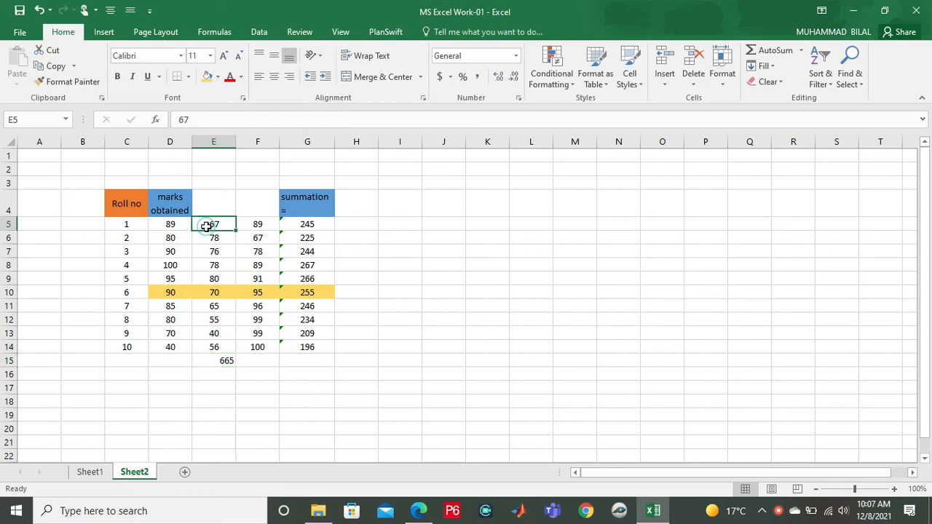
left_click(209, 243)
left_click(214, 266)
left_click(212, 291)
left_click(213, 332)
left_click(214, 348)
left_click(213, 360)
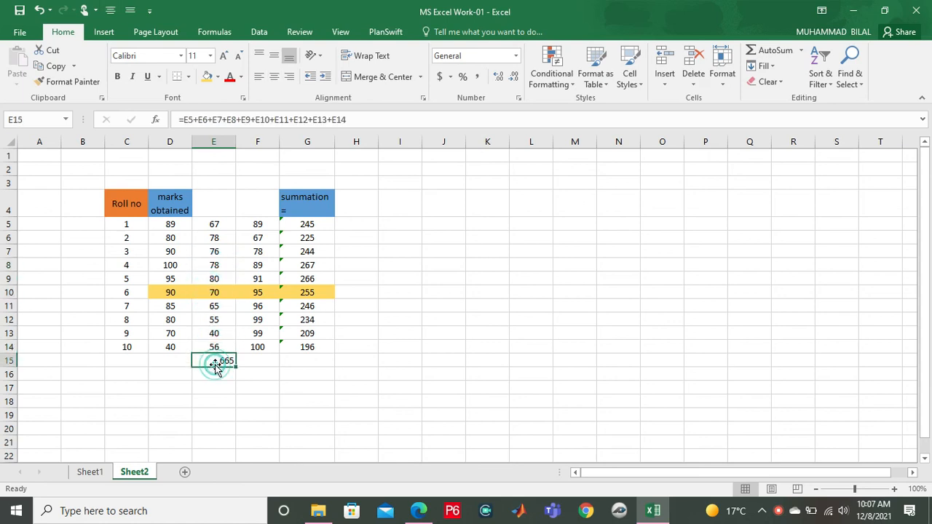
left_click(186, 122)
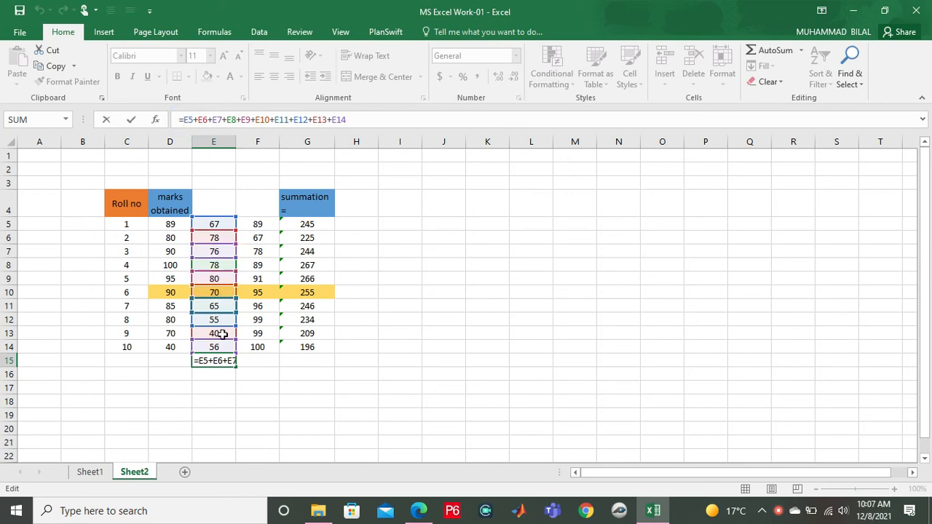
left_click(226, 225)
left_click(224, 420)
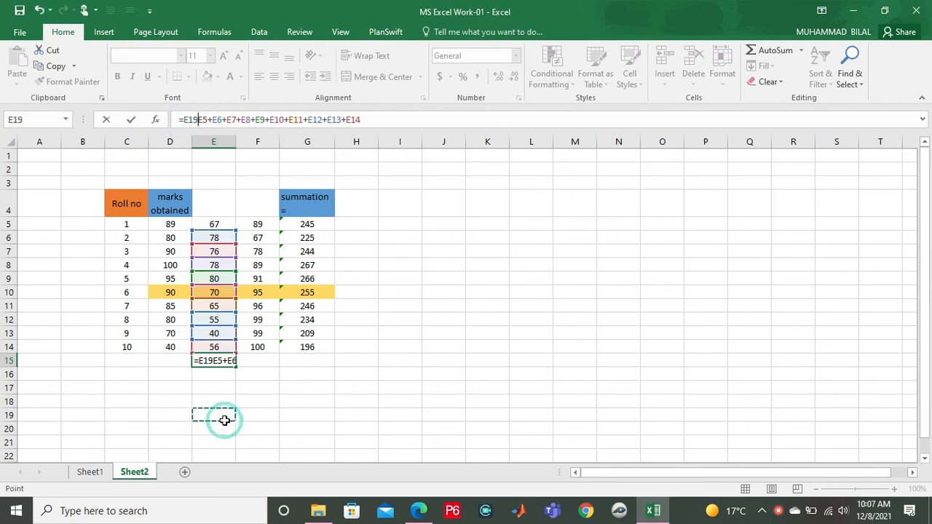
left_click(384, 442)
left_click(264, 420)
key("Escape")
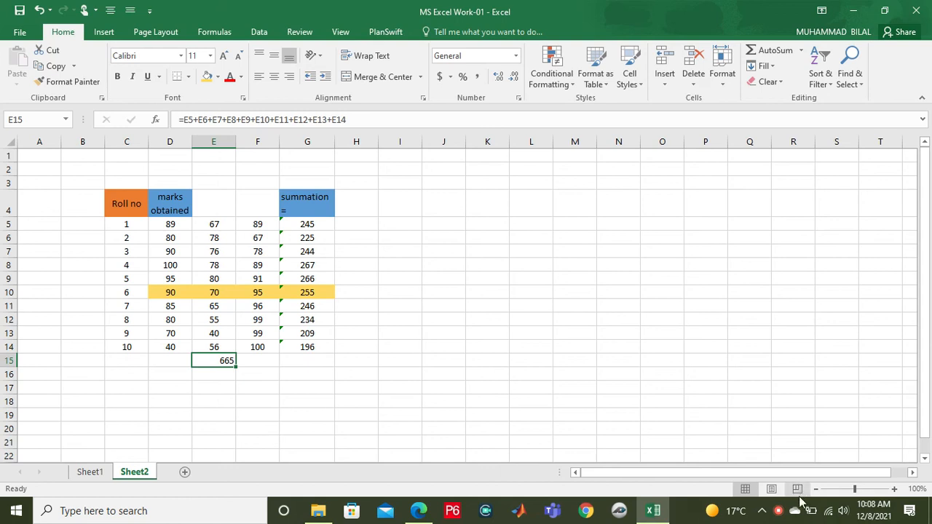
left_click(779, 511)
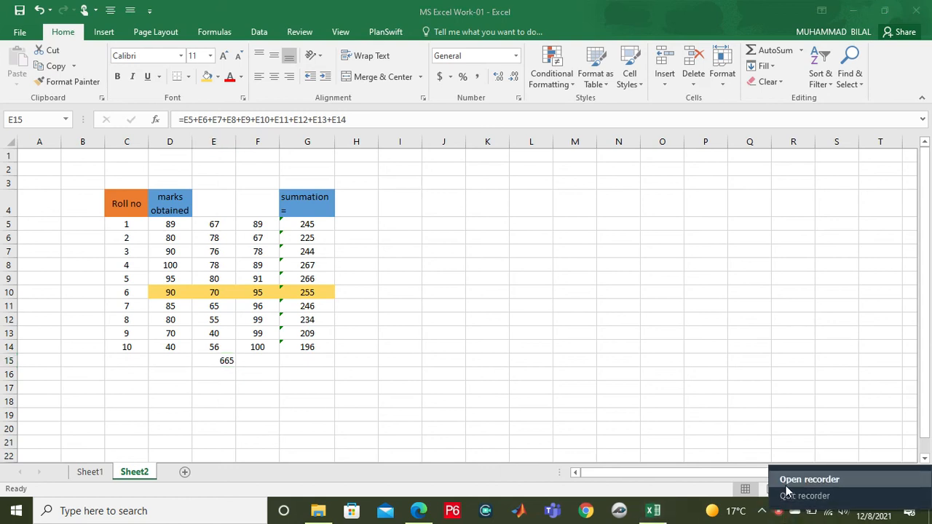